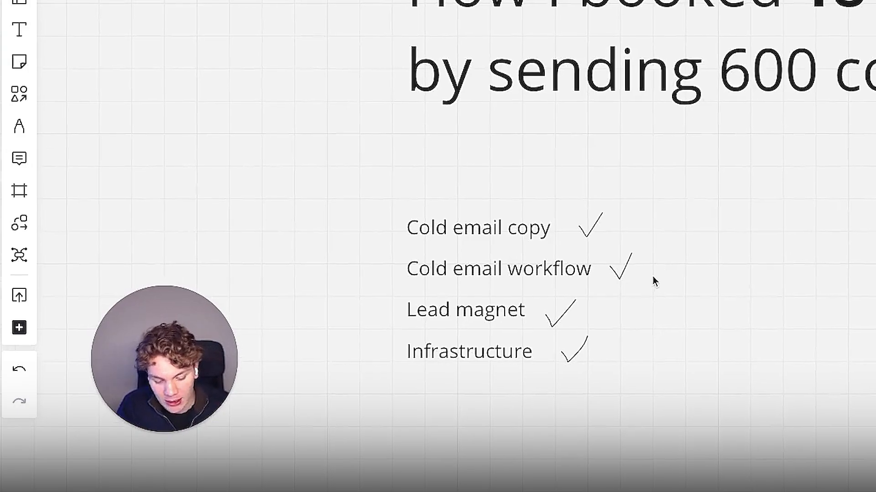
Step: Activate the Pen tool to mark up the campaign checklist freehand
key("p")
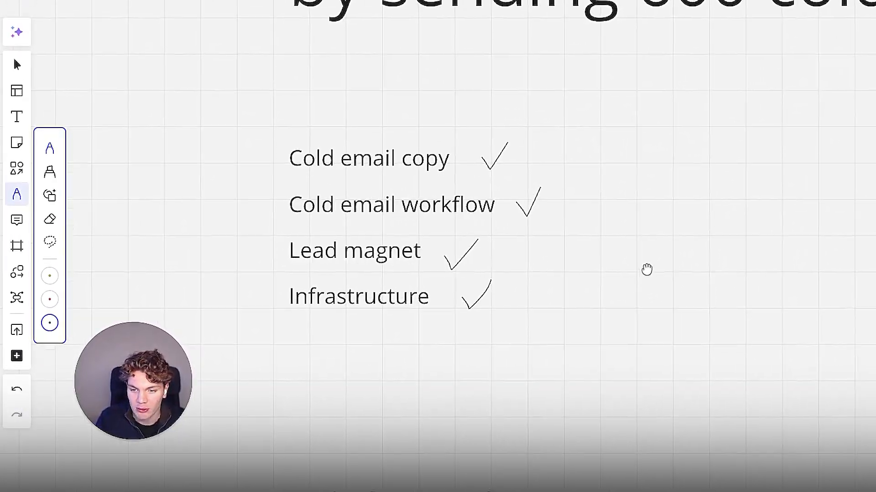
scroll(466, 291, "down", 5)
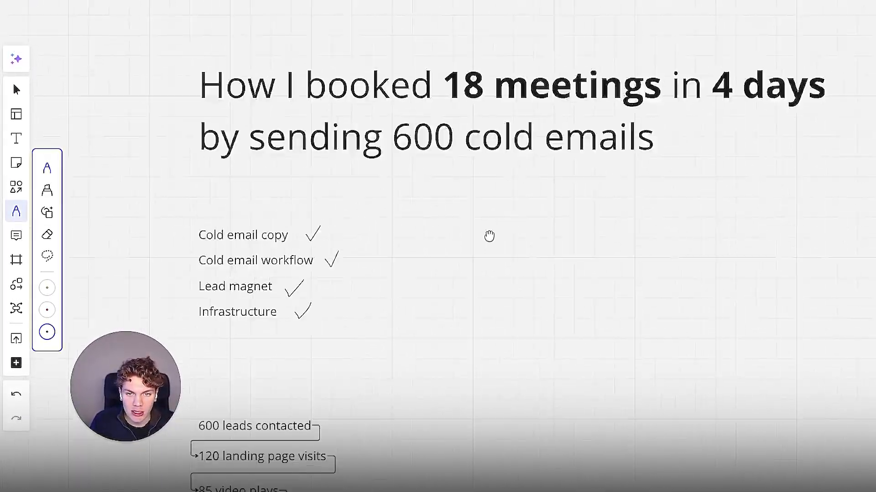
scroll(614, 279, "down", 5)
scroll(561, 185, "down", 3)
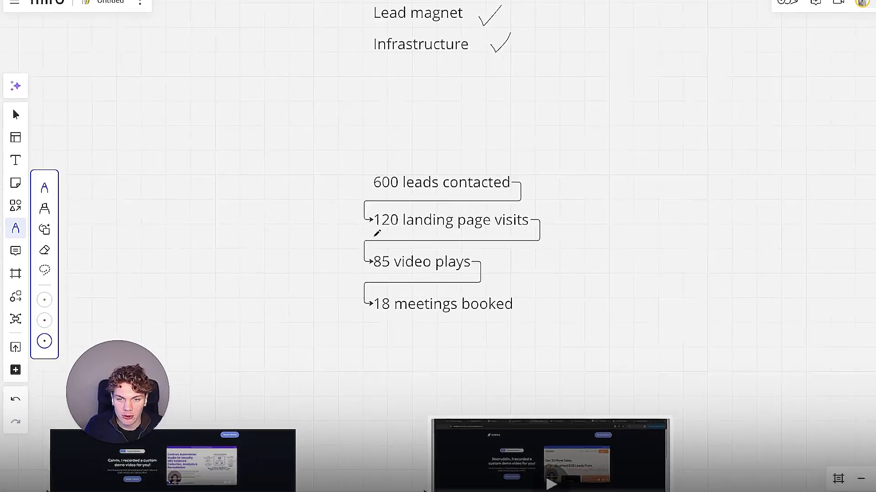
scroll(396, 316, "up", 5)
scroll(383, 233, "up", 5)
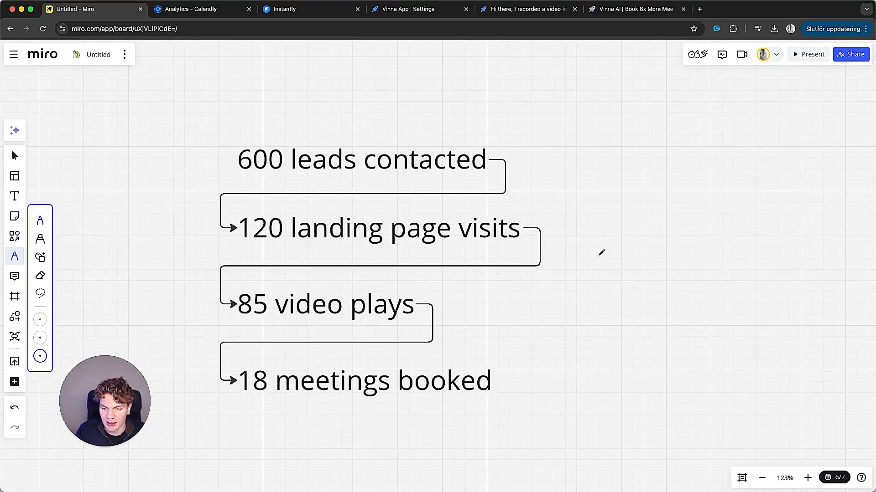
scroll(603, 252, "down", 2)
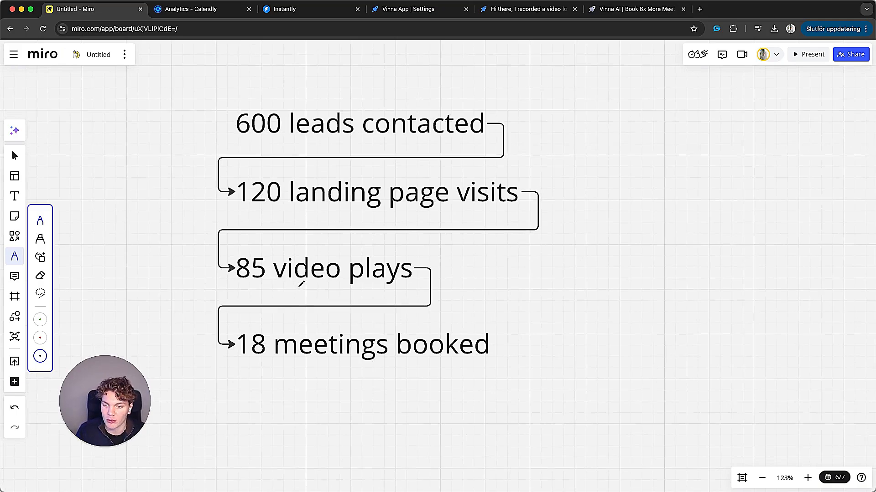
scroll(305, 283, "down", 2)
scroll(305, 284, "right", 3)
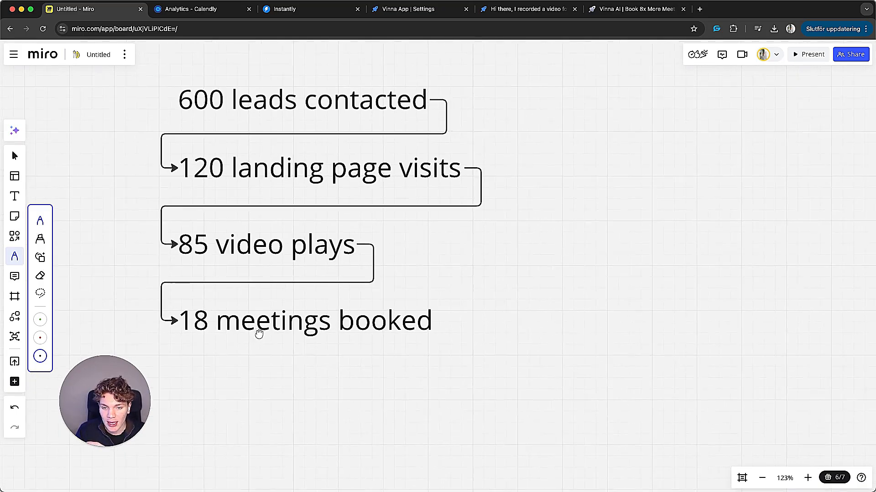
scroll(253, 340, "down", 5)
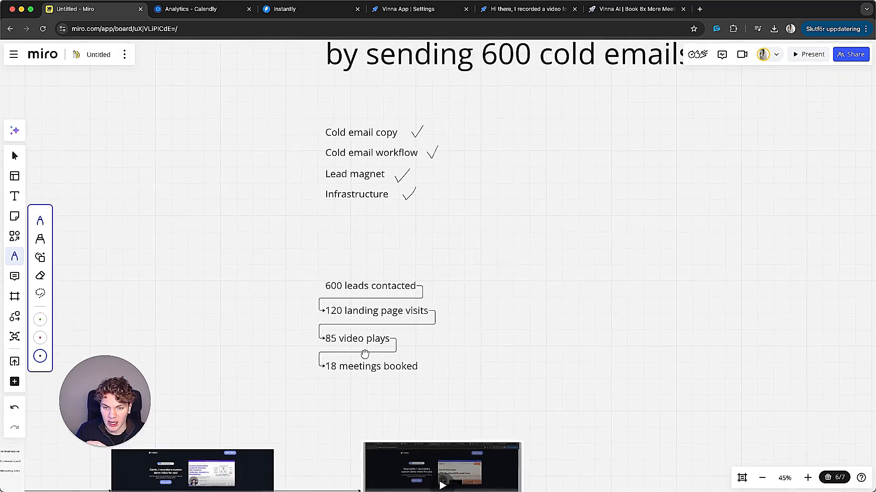
scroll(367, 319, "up", 3)
scroll(368, 319, "down", 5)
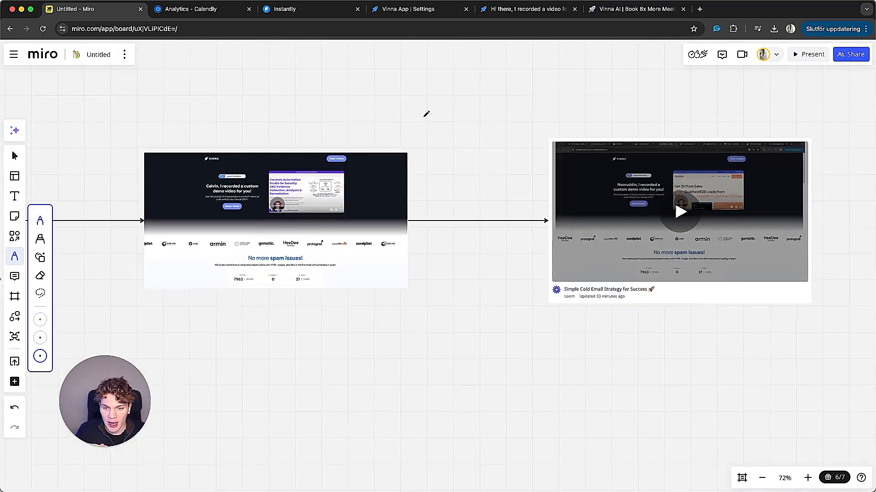
scroll(411, 274, "right", 5)
scroll(477, 248, "left", 3)
scroll(477, 248, "up", 4)
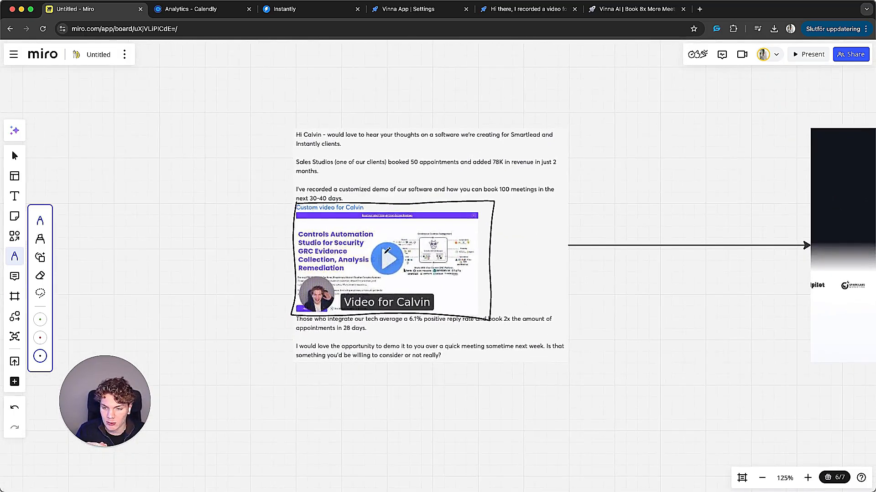
scroll(388, 253, "down", 5)
scroll(464, 322, "down", 4)
scroll(480, 322, "down", 5)
Step: Pan the board to view the email mockup beside the landing page screenshot
left_click_drag(395, 306, 435, 283)
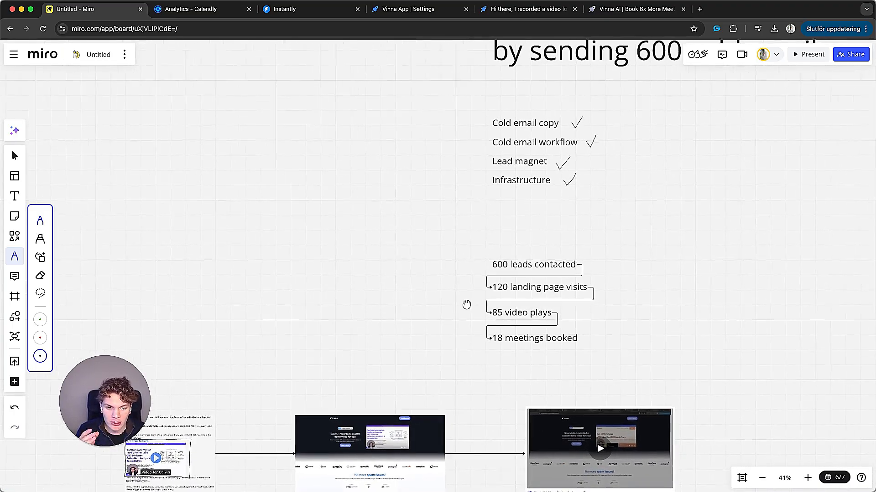
scroll(435, 283, "up", 3)
scroll(451, 286, "up", 3)
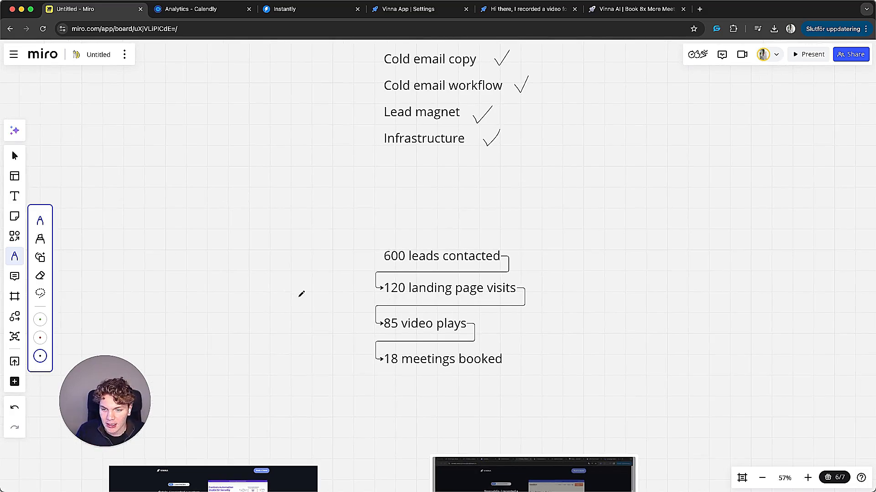
scroll(301, 294, "down", 5)
scroll(554, 148, "down", 3)
scroll(315, 219, "up", 6)
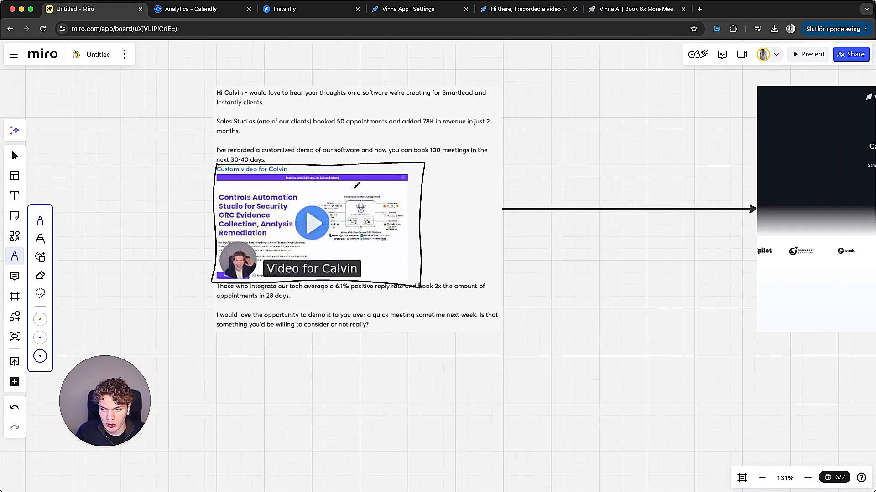
scroll(314, 219, "up", 3)
scroll(342, 226, "up", 2)
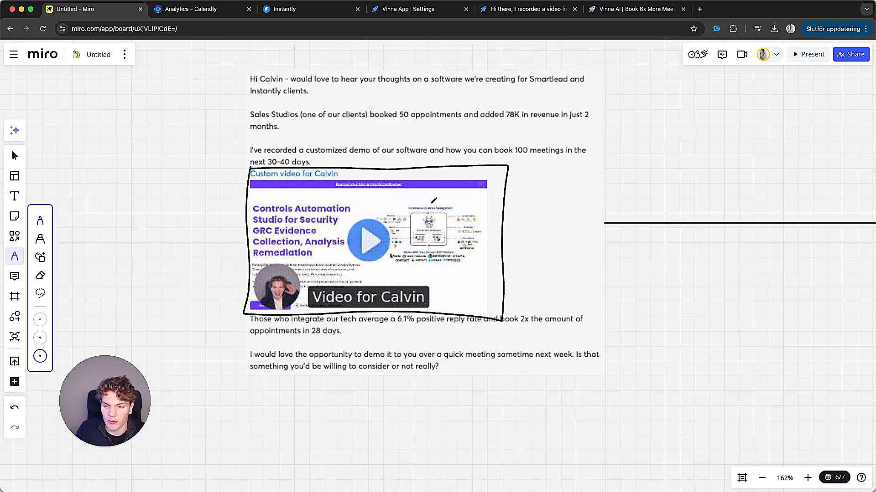
mouse_move(571, 256)
left_mouse_down()
mouse_move(498, 258)
mouse_move(489, 240)
left_mouse_up()
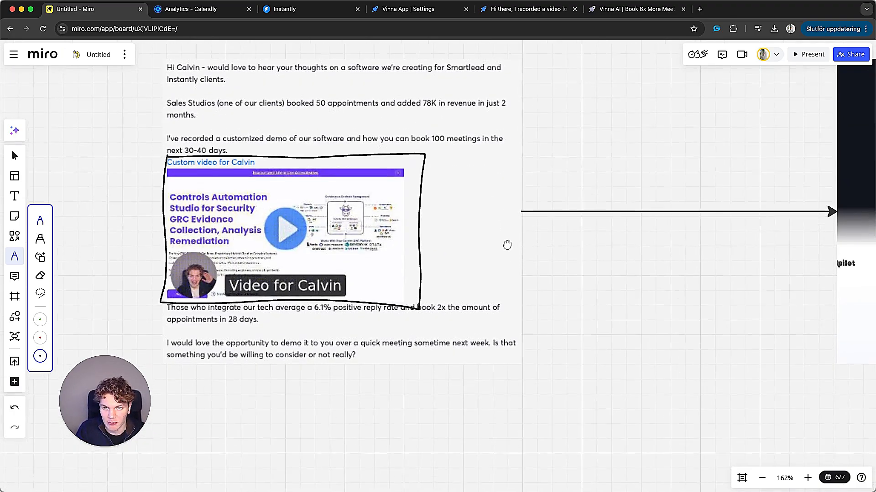
Step: Switch browser tabs to the prospect's 'Hi there, I recorded a video' landing page
left_click(411, 9)
left_click(527, 9)
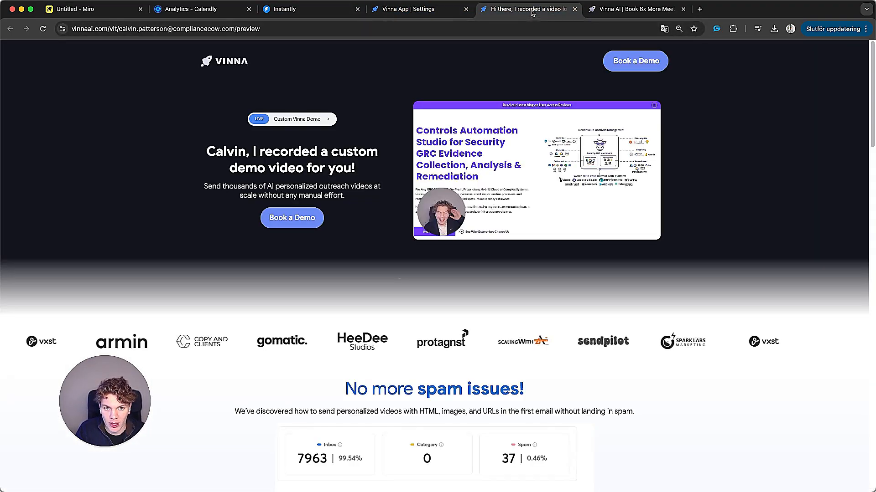
scroll(483, 167, "down", 1)
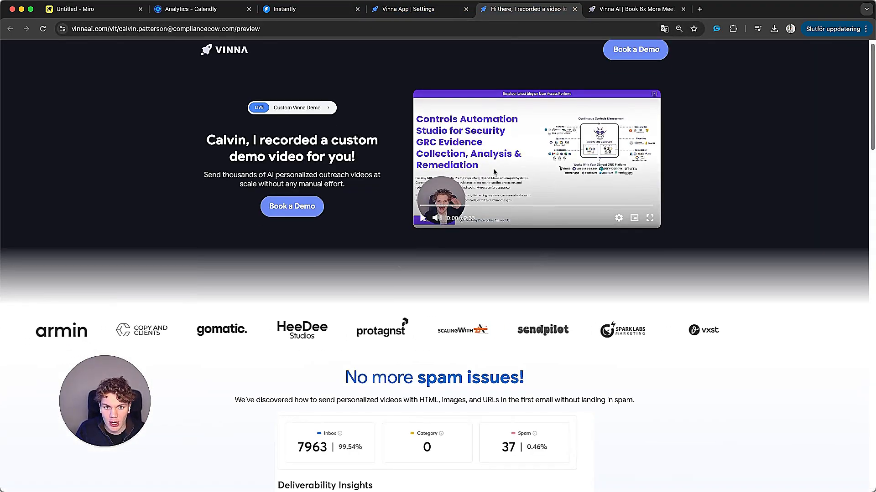
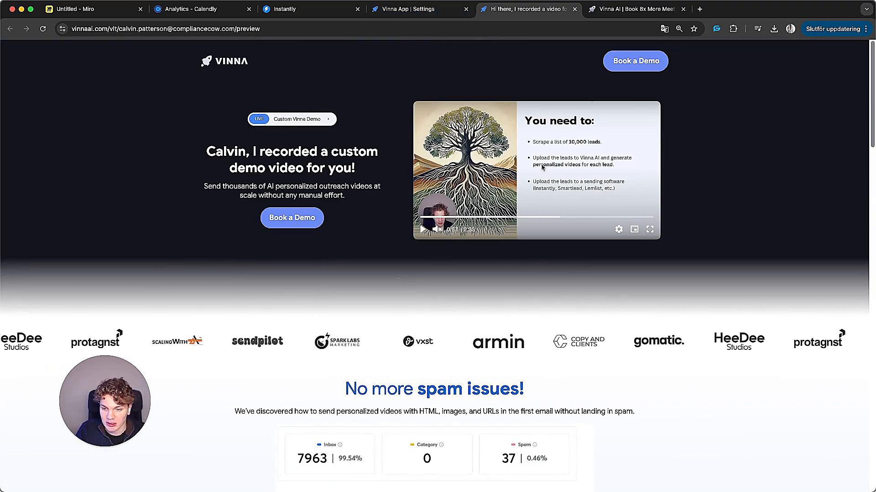
Step: In Vinna, bring up the #1 variant's leads list under the 100 Calls - 30 Days campaign
left_click(408, 9)
left_click(42, 172)
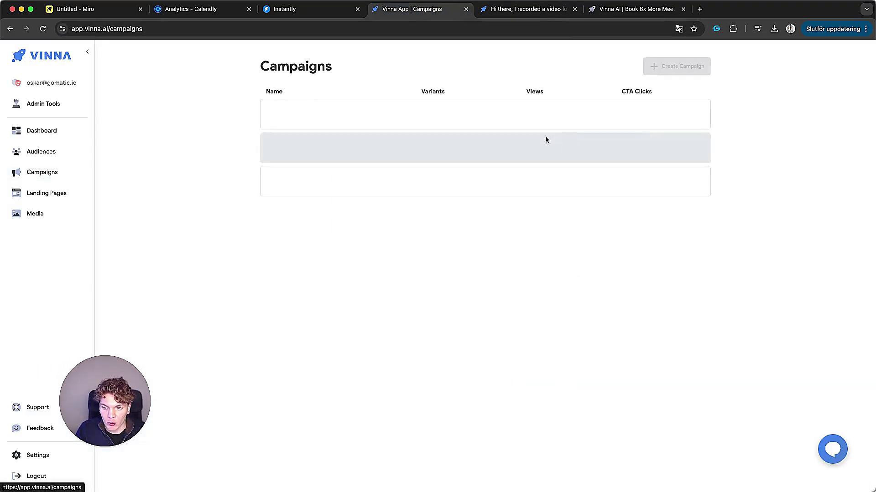
left_click(483, 114)
left_click(443, 149)
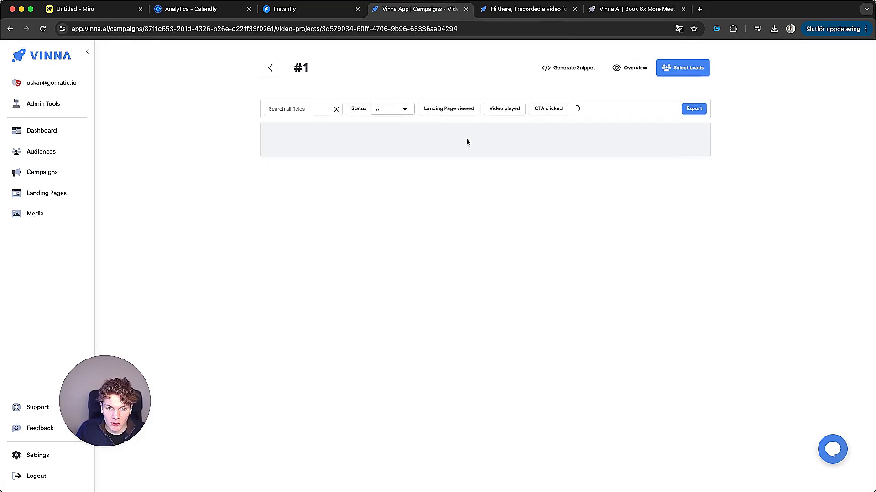
scroll(442, 220, "down", 10)
Step: Preview two prospects' personalised video pages, then move to the Instantly campaigns overview
left_click(272, 212)
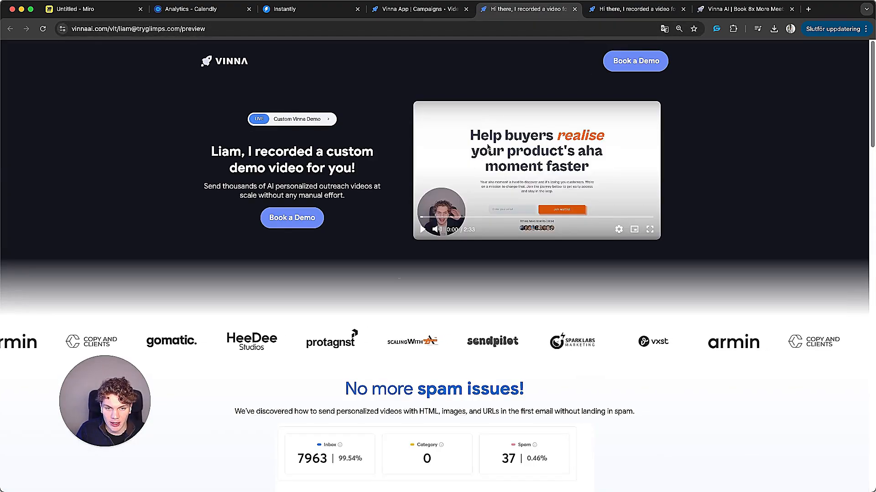
key("ctrl+shift+Tab")
left_click(272, 417)
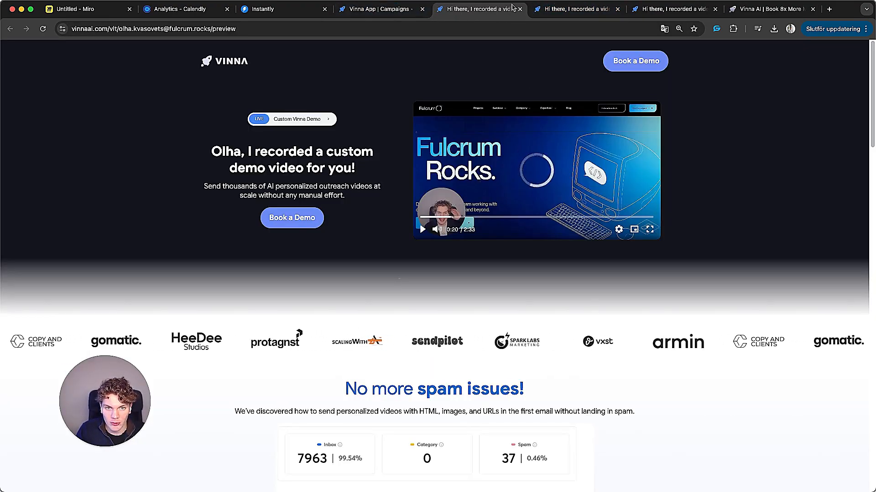
left_click(381, 8)
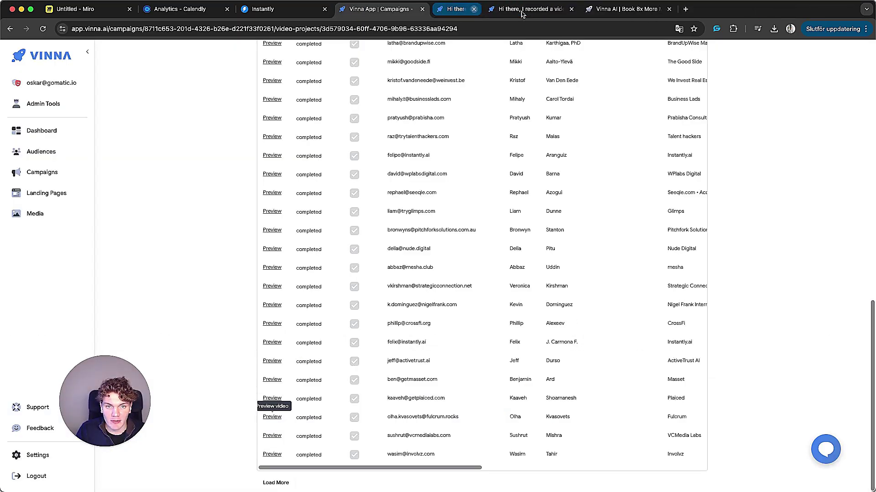
left_click(297, 12)
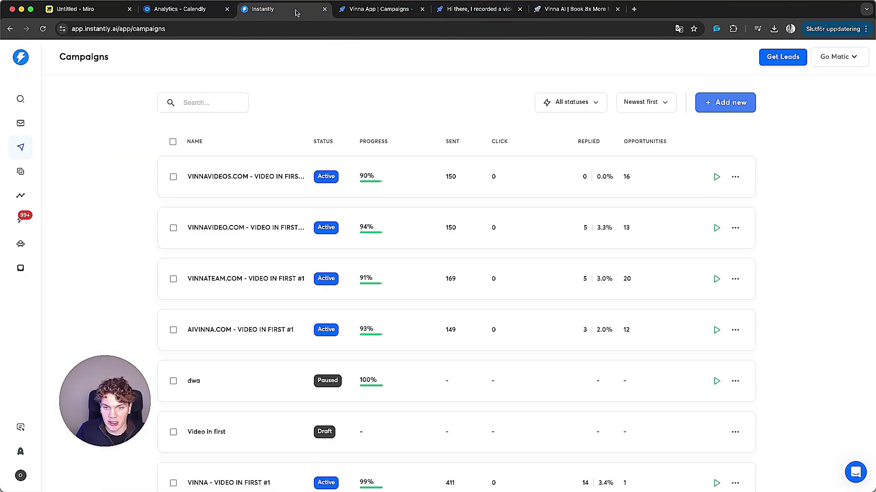
Step: On the Miro board, pan from the email mockup to centre the Vinna landing-page frame
left_click(75, 9)
scroll(437, 246, "down", 5)
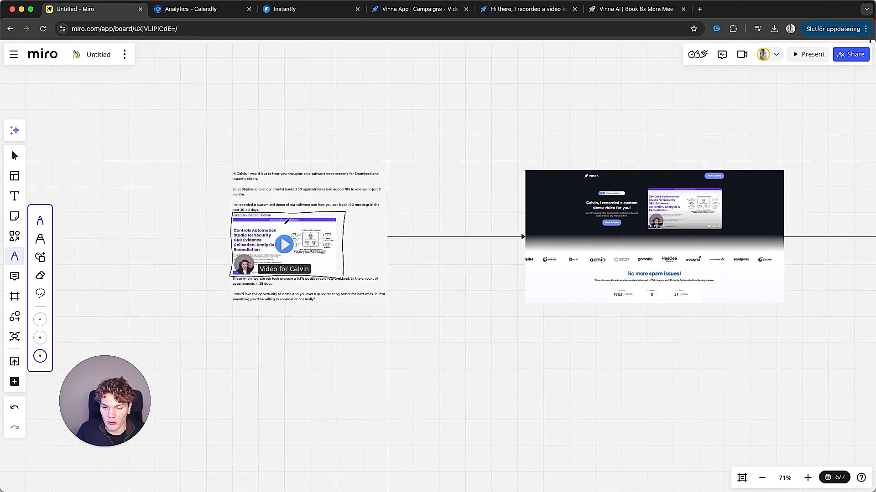
scroll(438, 247, "up", 2)
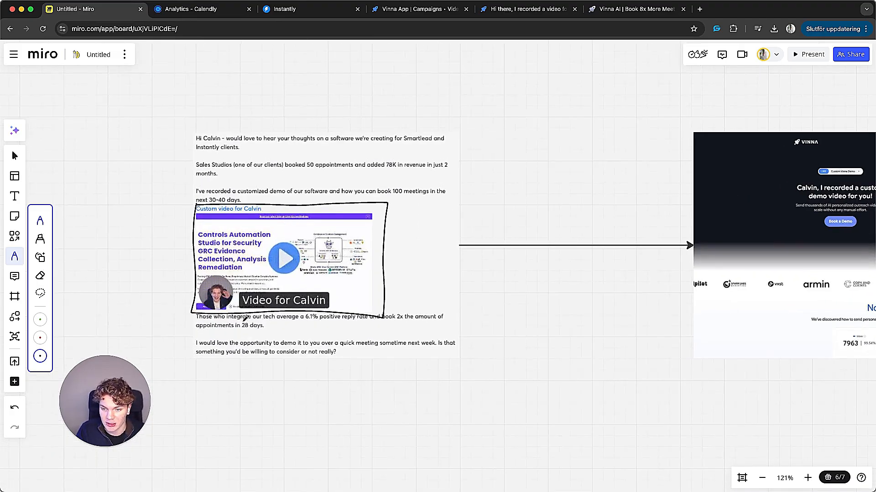
key("v")
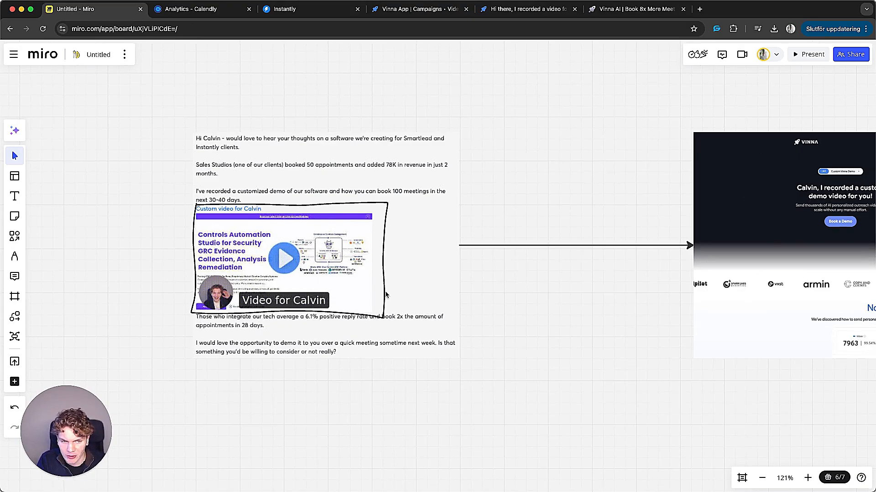
scroll(387, 296, "up", 2)
scroll(274, 246, "up", 2)
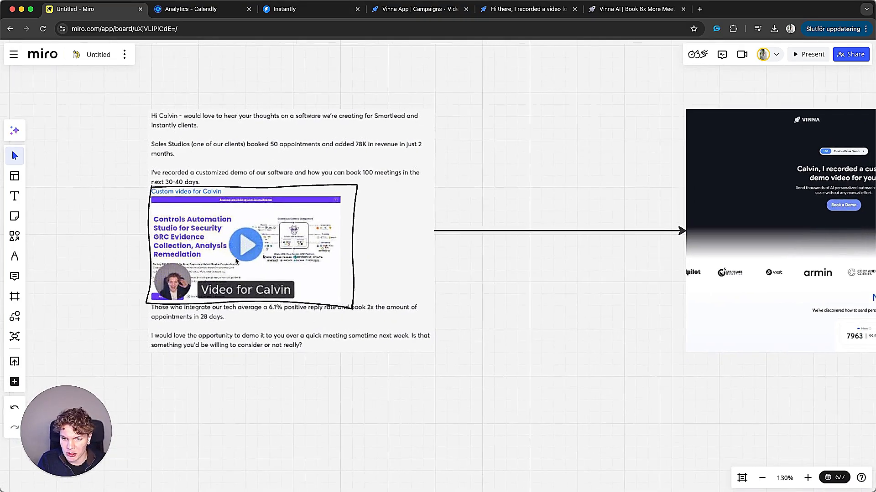
scroll(235, 261, "up", 2)
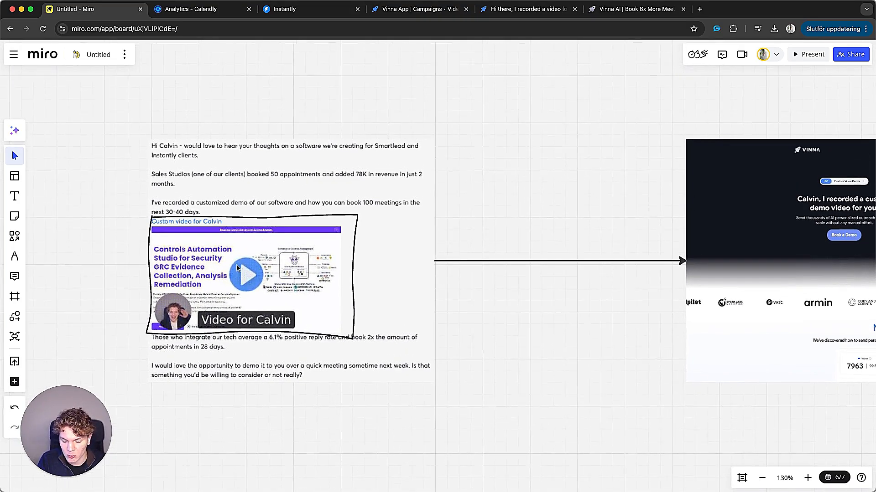
scroll(238, 267, "down", 2)
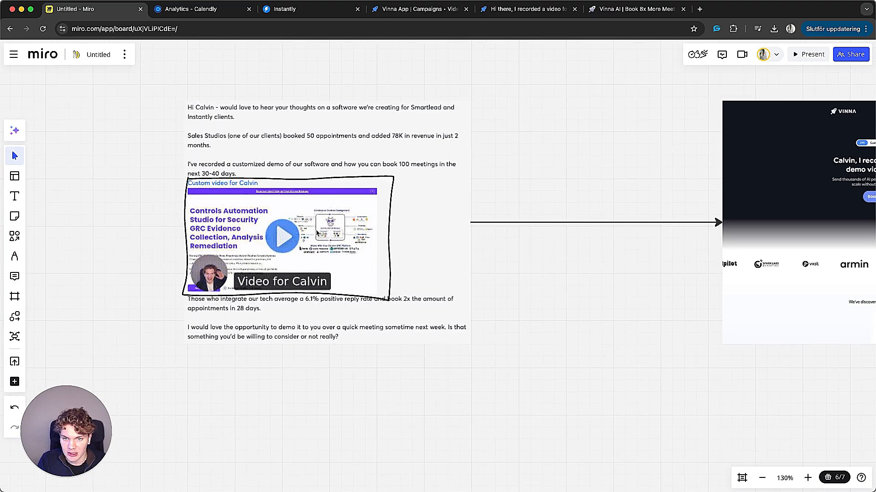
scroll(306, 152, "up", 3)
scroll(312, 190, "up", 3)
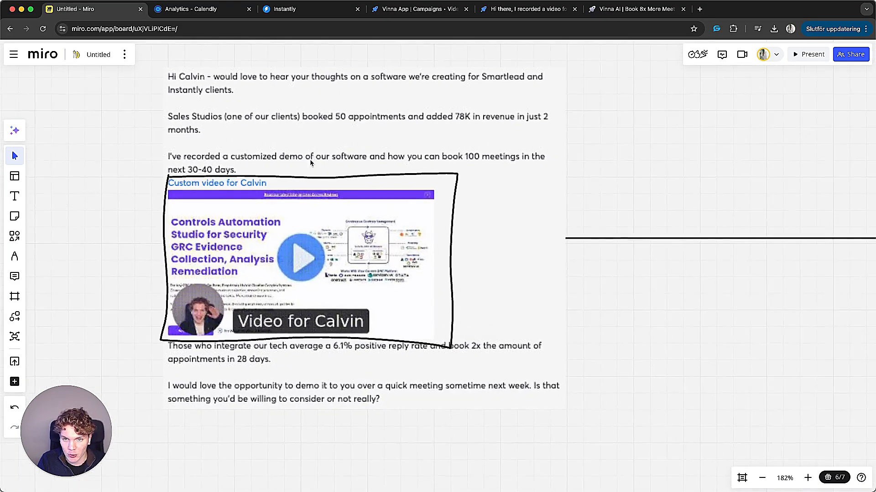
scroll(243, 92, "up", 1)
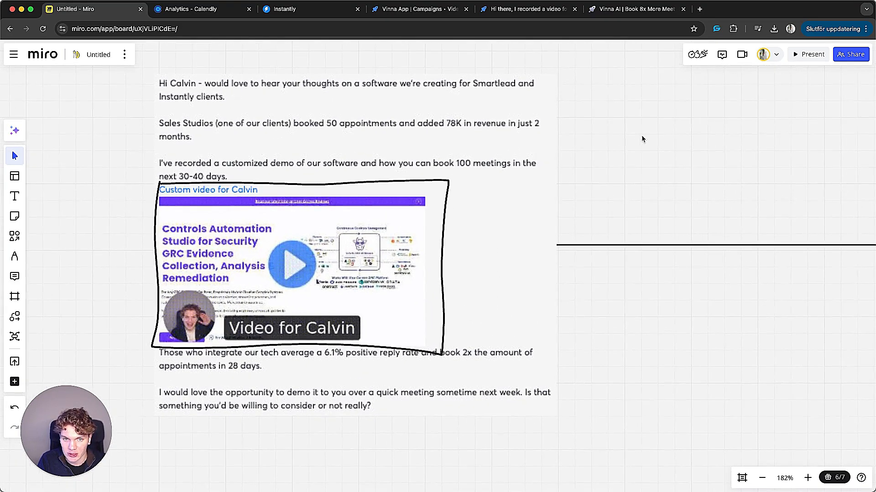
left_click_drag(634, 135, 650, 152)
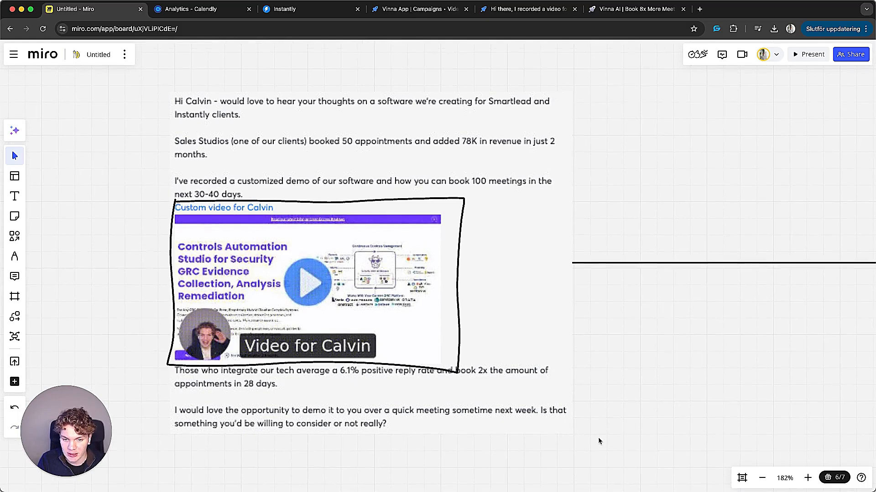
left_click_drag(689, 347, 577, 300)
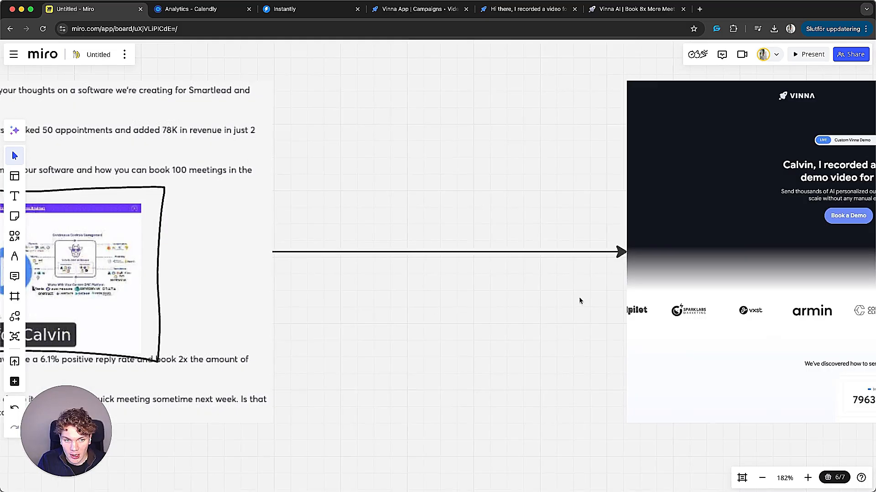
scroll(306, 281, "down", 3)
scroll(521, 261, "up", 2)
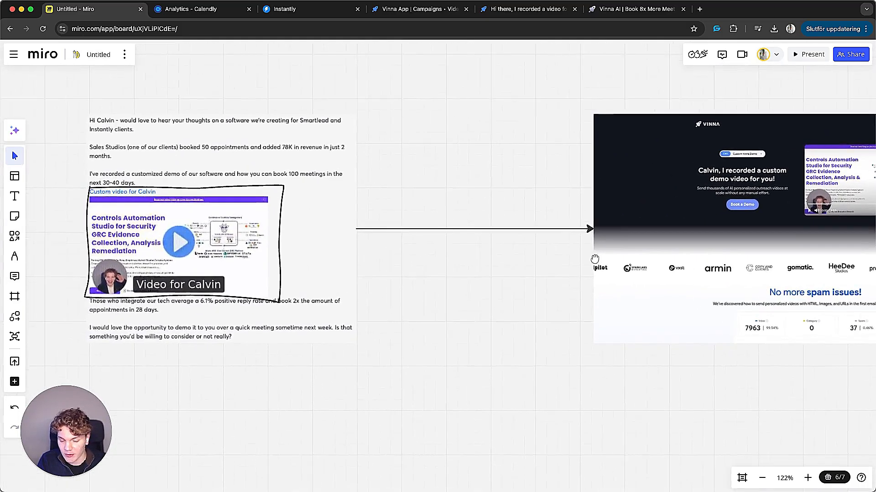
left_click_drag(522, 261, 219, 246)
scroll(370, 185, "up", 1)
scroll(261, 214, "up", 2)
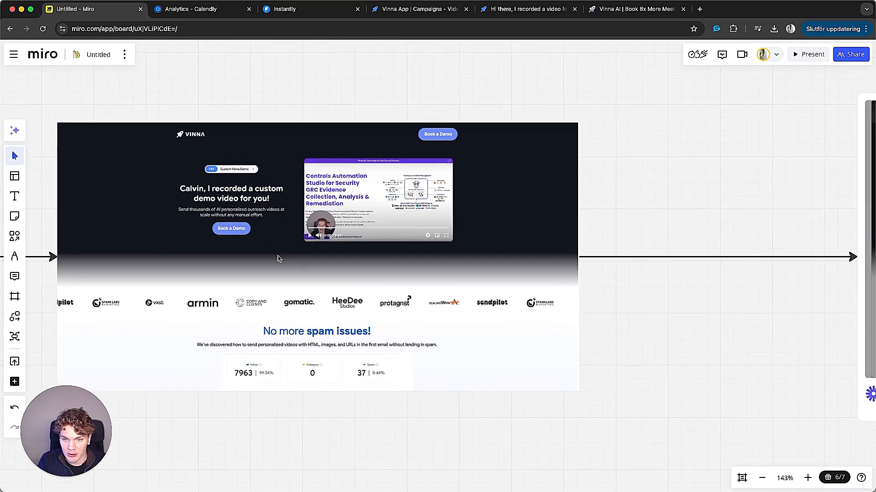
scroll(285, 281, "up", 1)
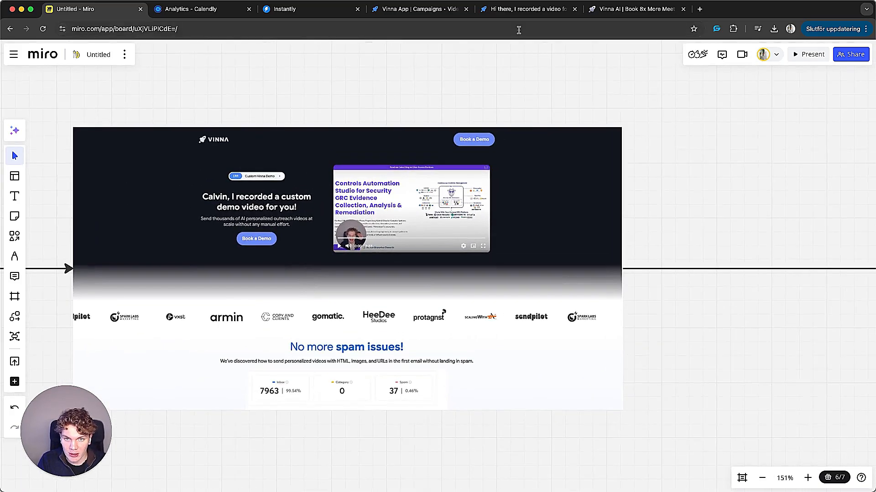
Step: View a prospect's full preview page, highlighting their name in the headline
left_click(419, 8)
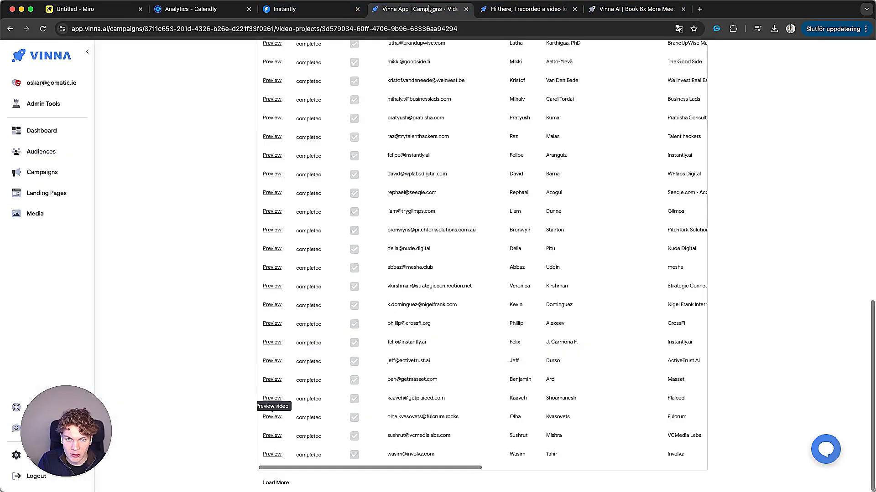
left_click(527, 8)
scroll(438, 246, "down", 1)
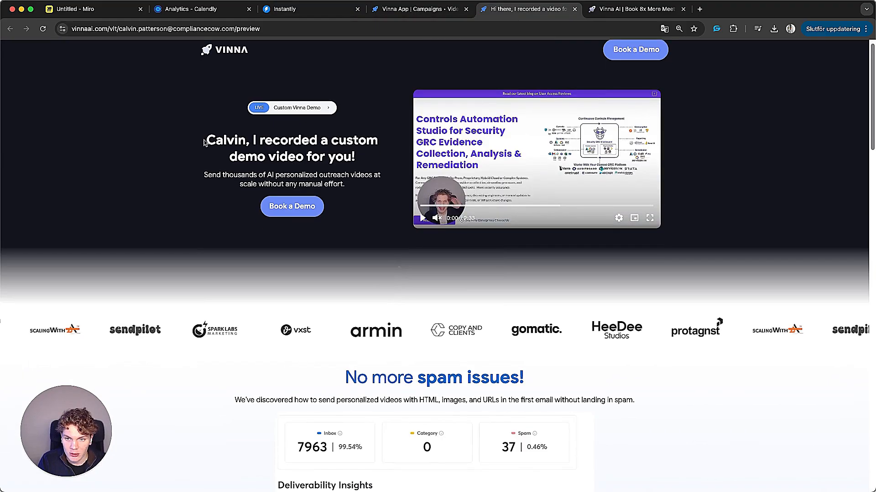
double_click(226, 140)
left_click(253, 139)
scroll(411, 205, "down", 5)
scroll(411, 171, "down", 2)
scroll(583, 116, "down", 2)
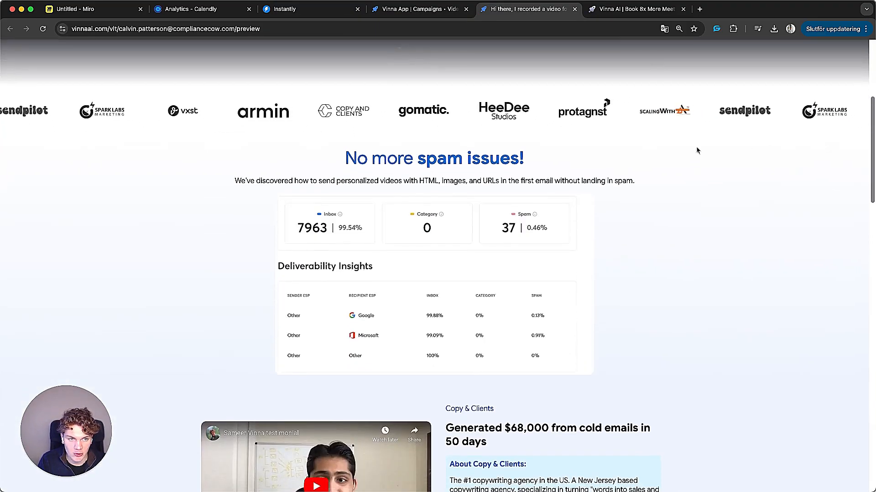
scroll(411, 158, "down", 5)
scroll(479, 158, "down", 4)
scroll(550, 146, "down", 5)
scroll(418, 175, "down", 4)
scroll(425, 136, "down", 2)
scroll(452, 176, "down", 4)
scroll(410, 171, "down", 4)
scroll(426, 211, "up", 5)
scroll(426, 212, "up", 10)
Step: Review the '100 meetings in 30 days' landing page template, then go to the dashboard
left_click(418, 8)
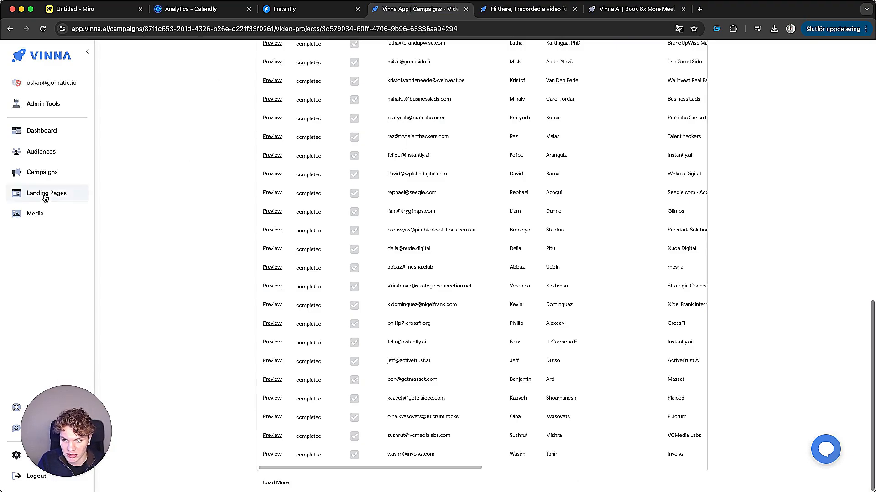
left_click(45, 195)
left_click(455, 141)
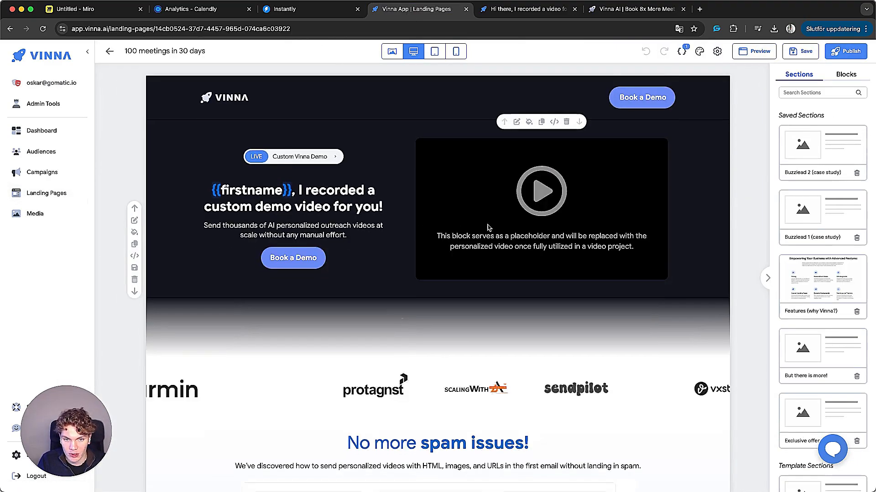
scroll(488, 226, "down", 4)
scroll(487, 225, "down", 2)
scroll(488, 227, "down", 5)
scroll(547, 260, "down", 5)
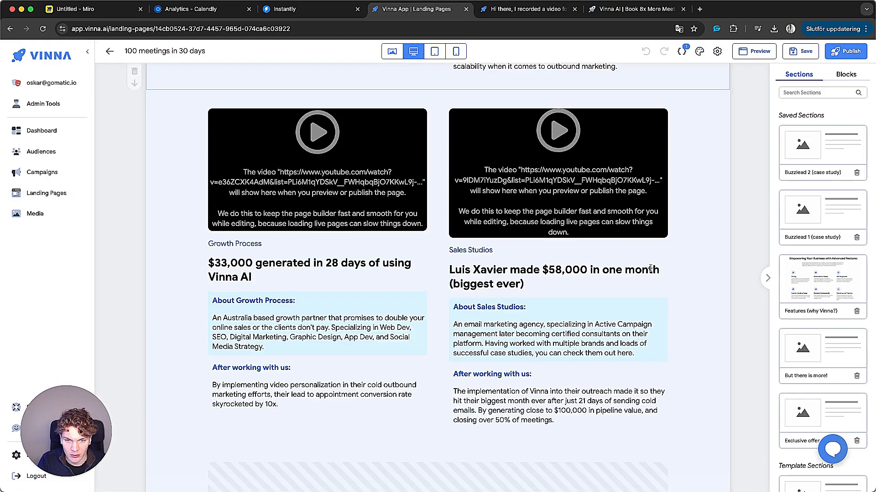
scroll(619, 275, "down", 5)
scroll(582, 273, "up", 15)
left_click(41, 130)
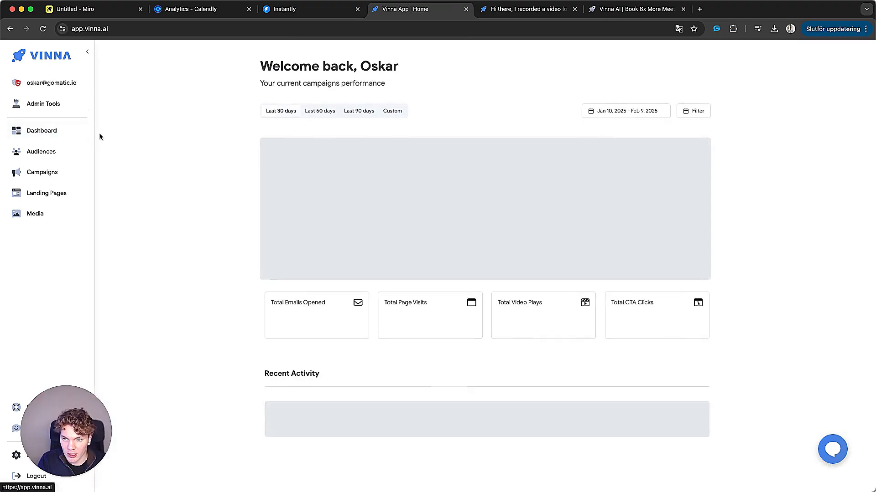
Step: Pan across the Loom demo embed on the Miro board, then switch to the personalised Vinna demo page
left_click(76, 9)
scroll(646, 236, "up", 3)
scroll(453, 172, "down", 3)
scroll(479, 198, "down", 3)
left_click_drag(479, 206, 164, 216)
scroll(246, 226, "up", 2)
scroll(274, 226, "up", 2)
scroll(313, 223, "up", 2)
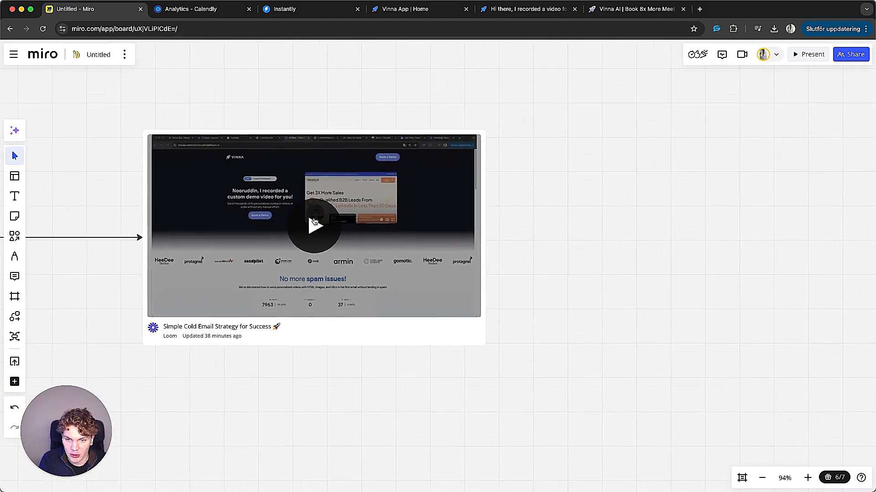
scroll(314, 223, "down", 1)
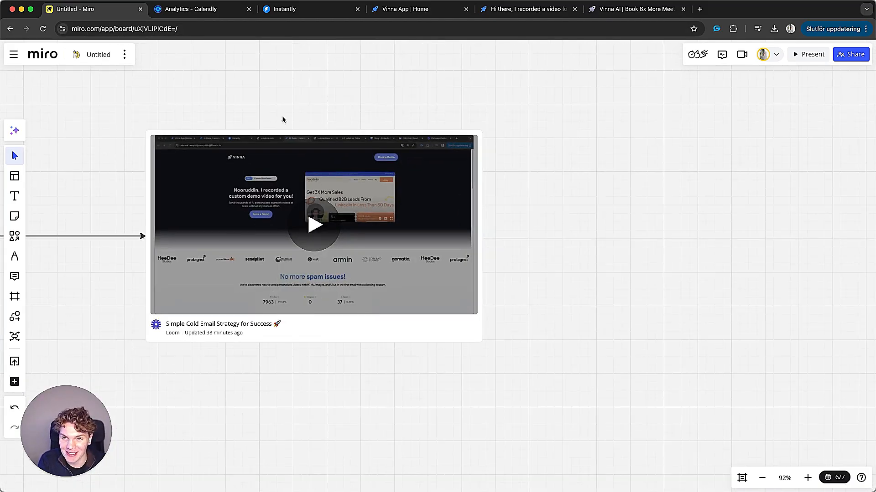
left_click(526, 8)
scroll(438, 206, "up", 3)
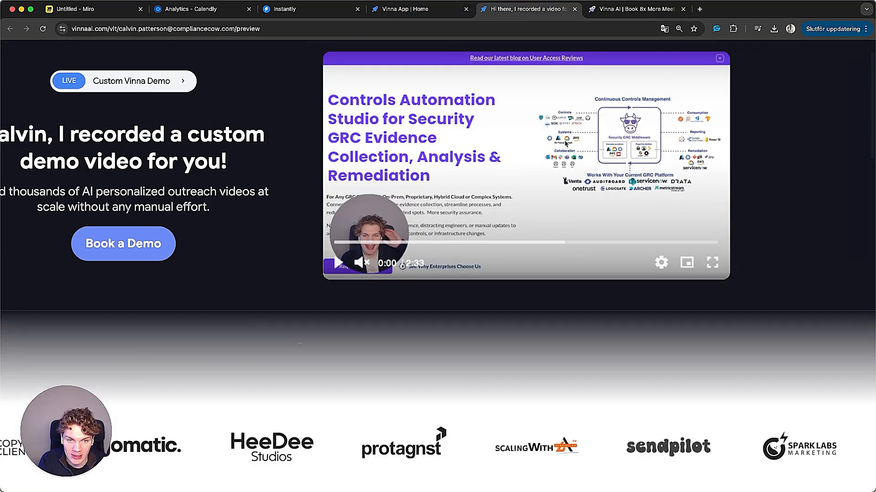
Step: Zoom the browser out to see the whole demo page, then return to the Miro board
key("super+minus")
key("super+minus")
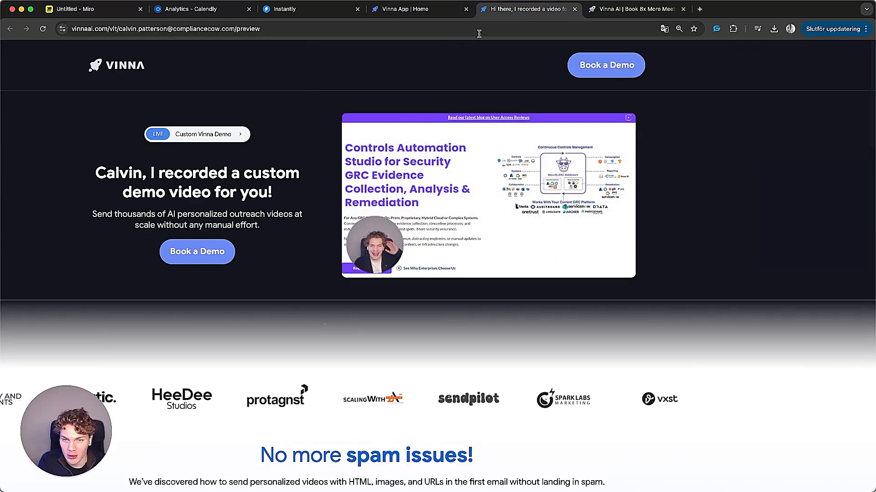
left_click(75, 9)
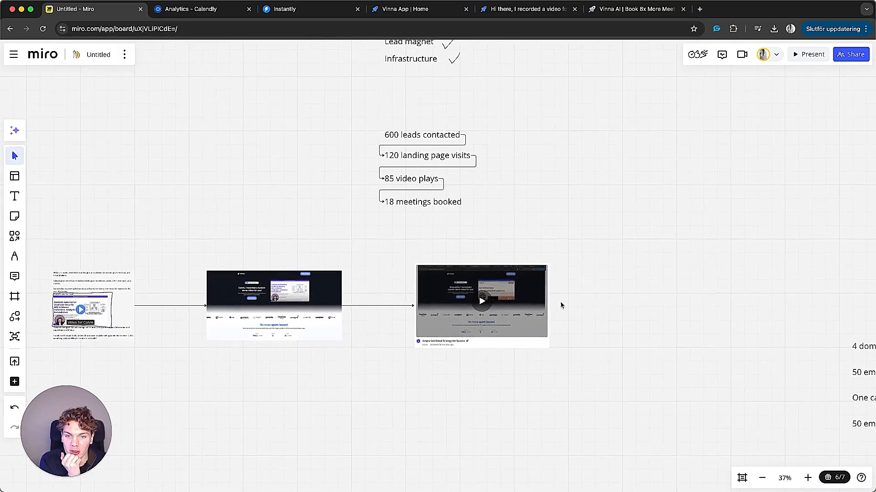
scroll(513, 296, "down", 3)
Step: Check the Calendly analytics date range for the 18 booked meetings without changing it
left_click(205, 8)
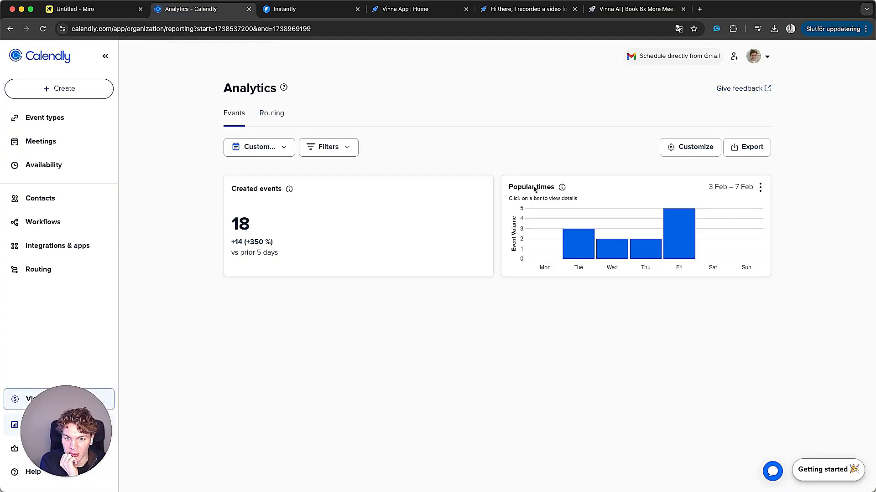
left_click(285, 150)
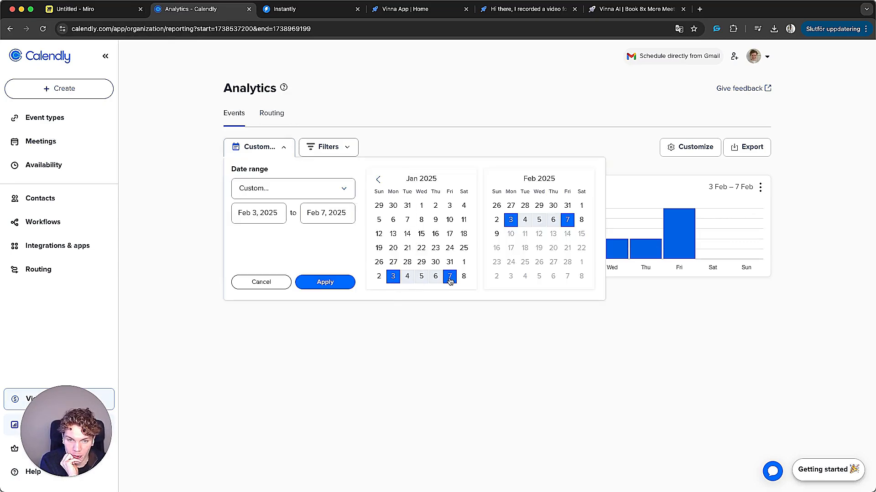
left_click(412, 328)
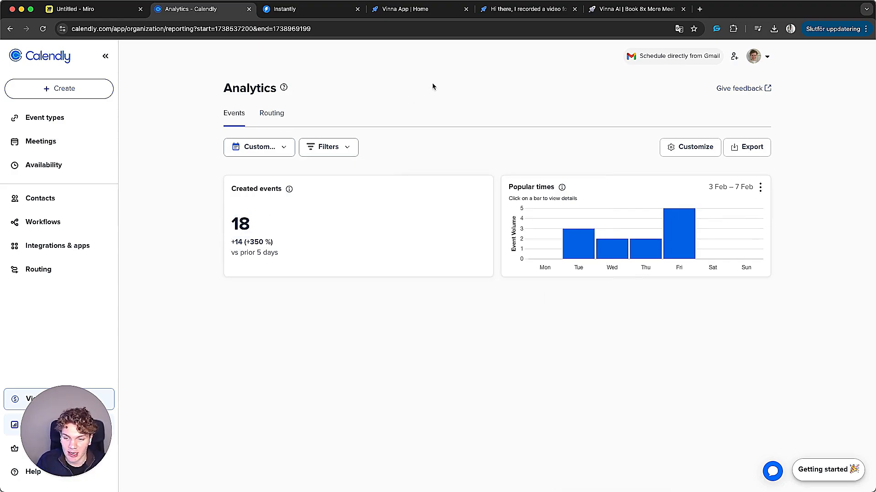
Step: Return to the Miro board and recentre the view on the funnel flow diagram
left_click(75, 9)
mouse_move(502, 229)
left_mouse_down()
mouse_move(418, 290)
mouse_move(753, 343)
left_mouse_up()
mouse_move(362, 206)
left_mouse_down()
mouse_move(534, 206)
mouse_move(415, 279)
mouse_move(752, 308)
left_mouse_up()
left_click_drag(506, 185, 205, 205)
mouse_move(588, 198)
left_mouse_down()
mouse_move(697, 301)
mouse_move(602, 347)
left_mouse_up()
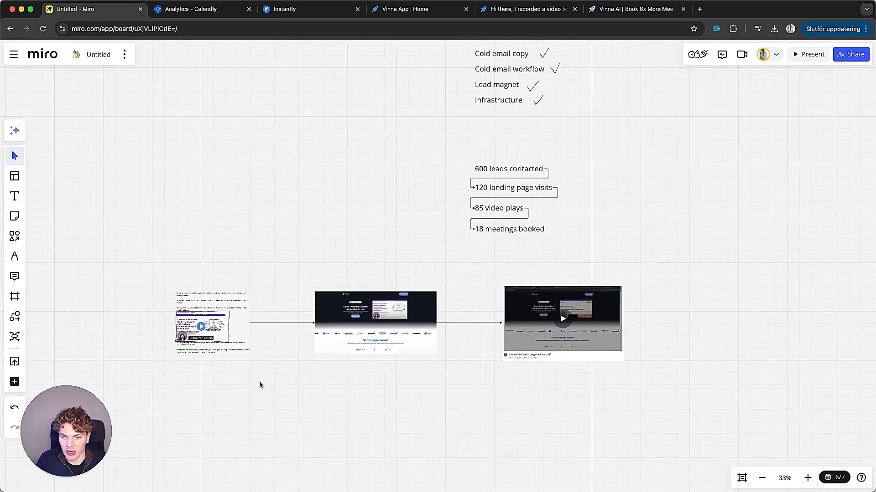
scroll(235, 380, "up", 3)
scroll(274, 329, "up", 4)
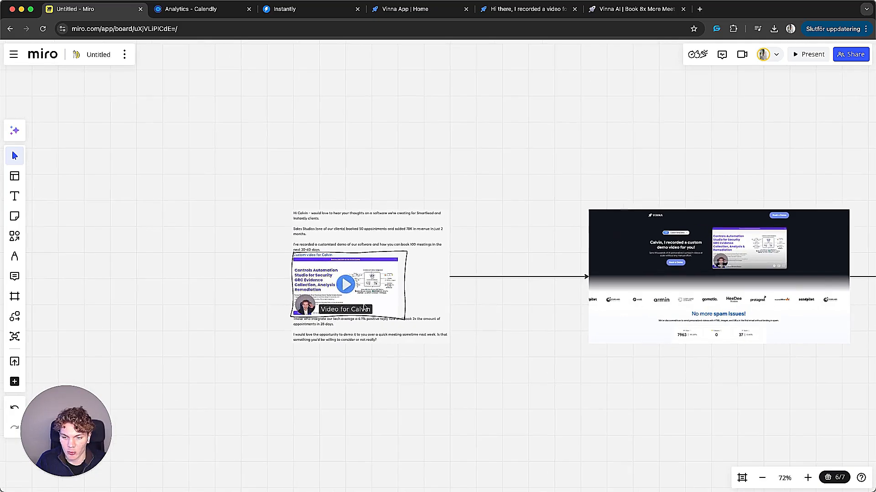
Step: Pan to the domain notes and, with the pen, underline '3-6 months old'
left_click_drag(612, 311, 205, 294)
mouse_move(616, 274)
left_mouse_down()
mouse_move(342, 260)
mouse_move(342, 247)
left_mouse_up()
scroll(519, 246, "down", 3)
left_click_drag(496, 250, 196, 222)
scroll(343, 233, "down", 1)
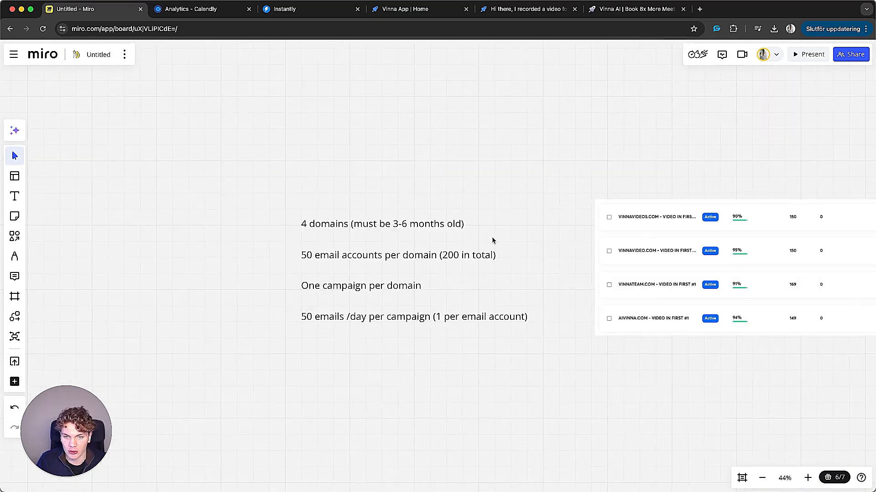
scroll(488, 238, "up", 3)
key("p")
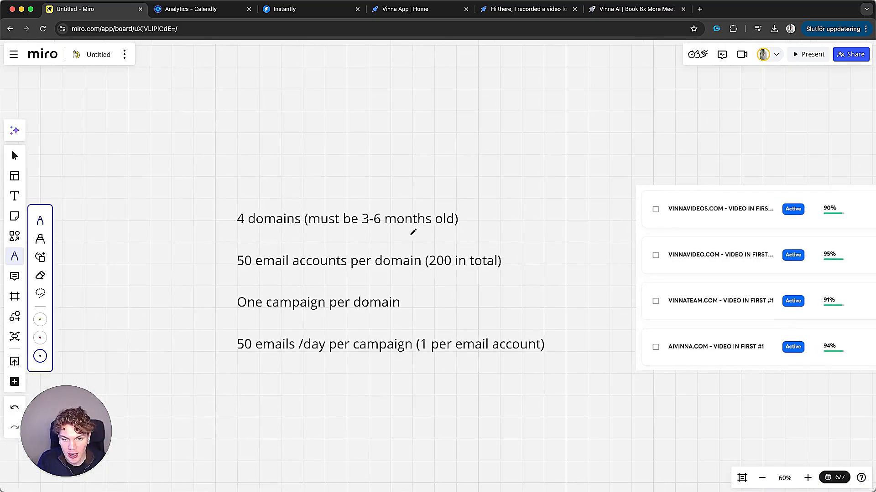
left_click_drag(405, 237, 383, 212)
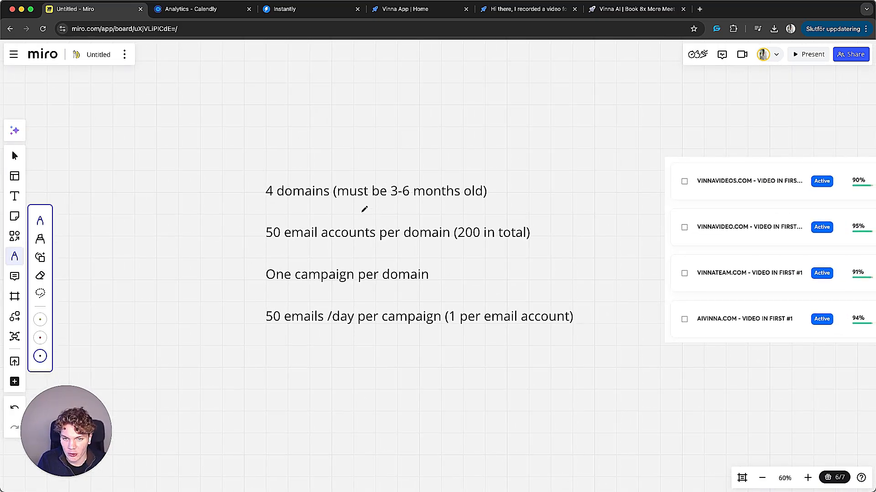
scroll(354, 205, "up", 2)
mouse_move(482, 224)
left_mouse_down()
mouse_move(429, 224)
mouse_move(455, 215)
left_mouse_up()
scroll(320, 212, "up", 2)
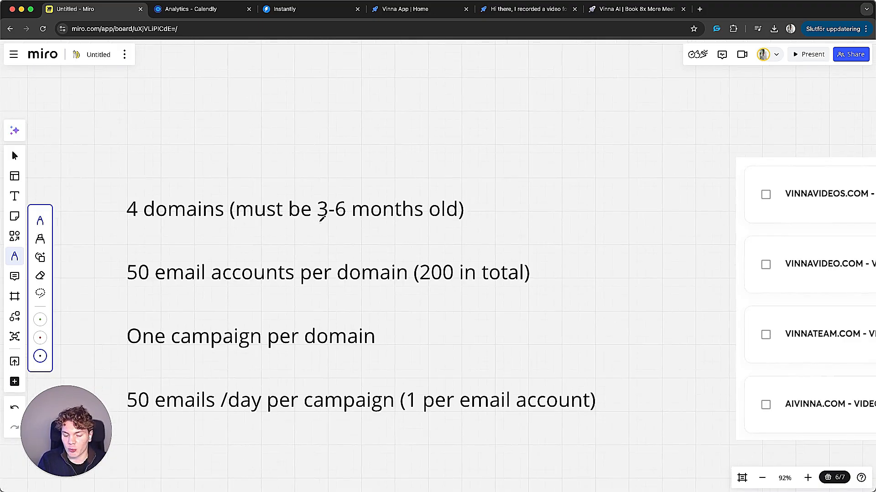
left_click_drag(323, 219, 383, 185)
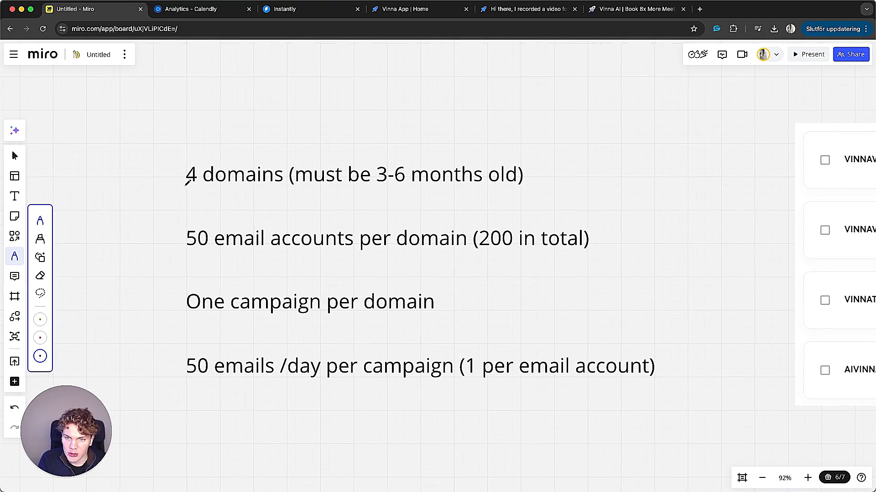
scroll(393, 194, "up", 4)
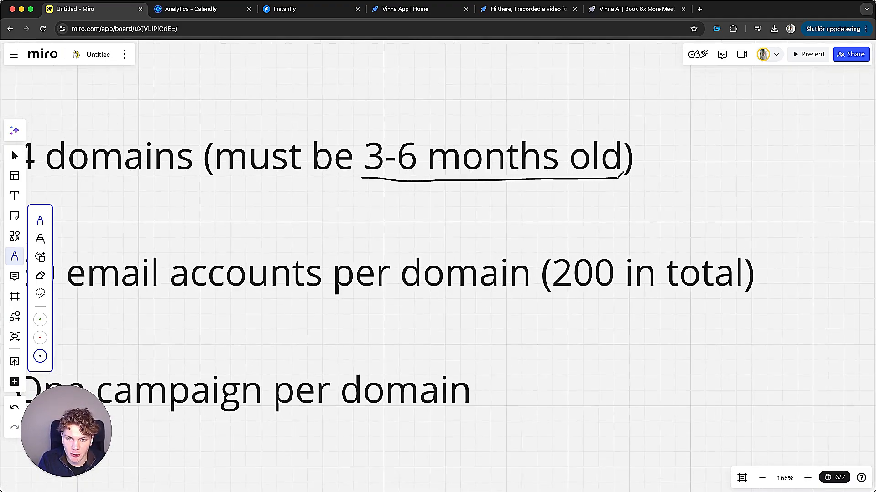
scroll(557, 207, "down", 4)
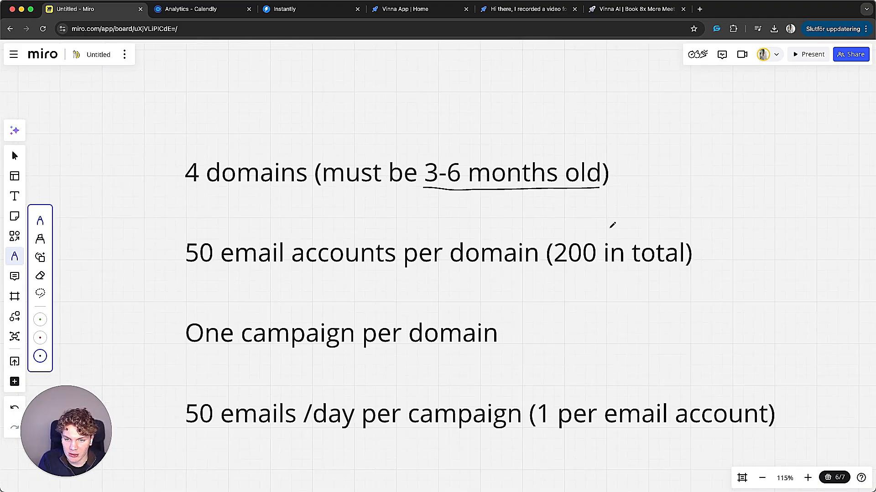
left_click_drag(557, 209, 486, 193)
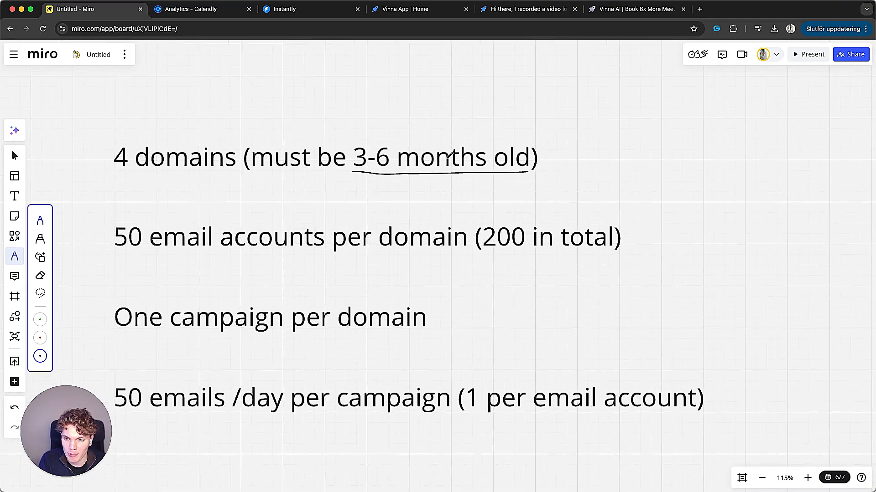
left_click_drag(448, 157, 483, 161)
left_click_drag(592, 208, 574, 232)
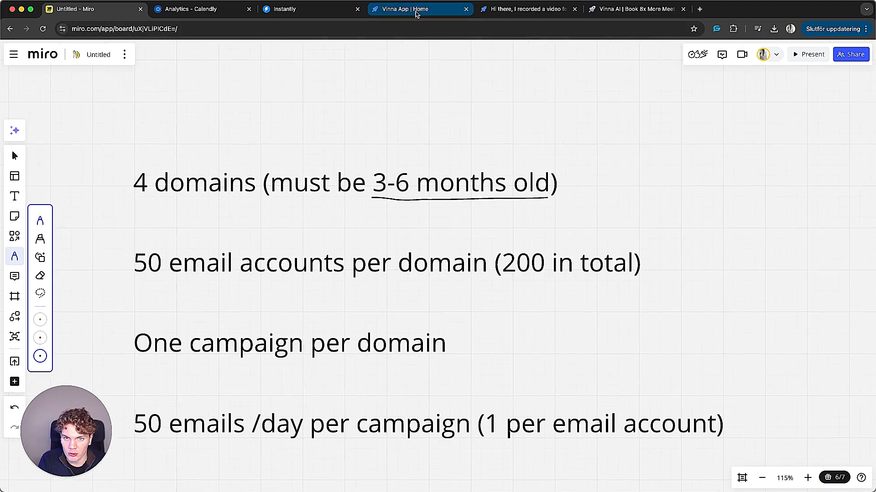
Step: Show the Custom Domains list in Vinna's add-on settings, zoomed in for readability
left_click(404, 9)
left_click(37, 455)
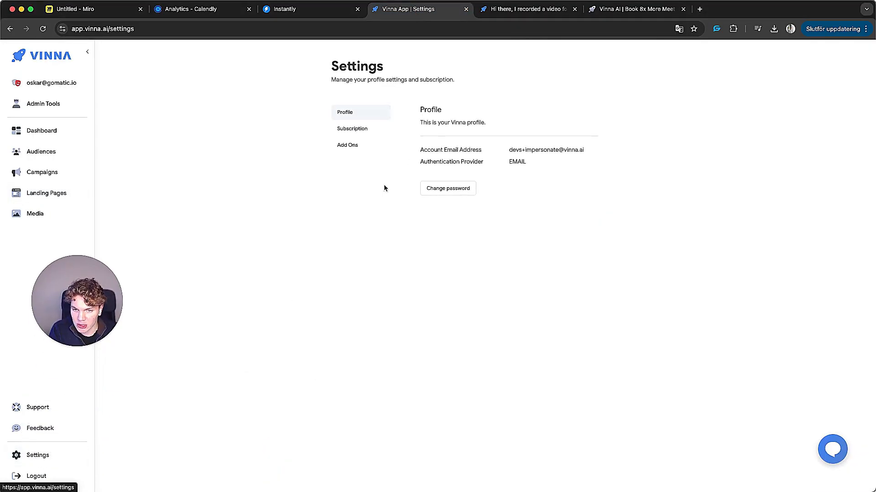
left_click(346, 146)
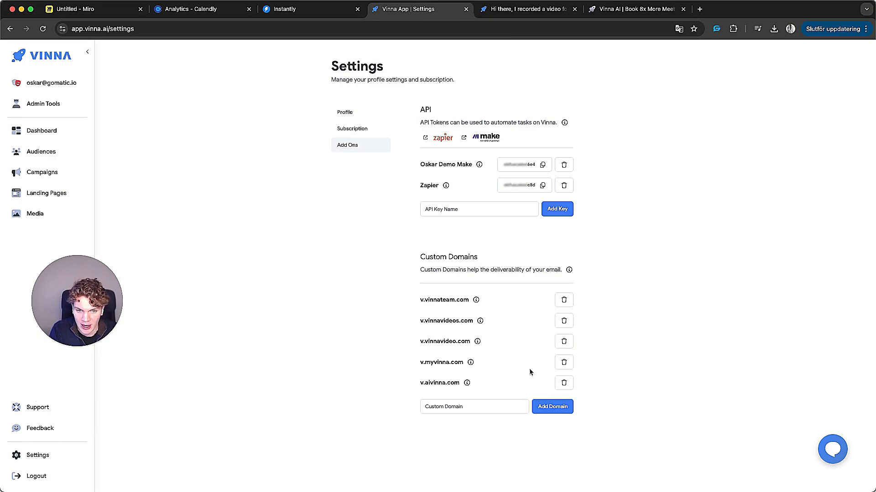
key("super+plus")
key("super+plus")
key("super+plus")
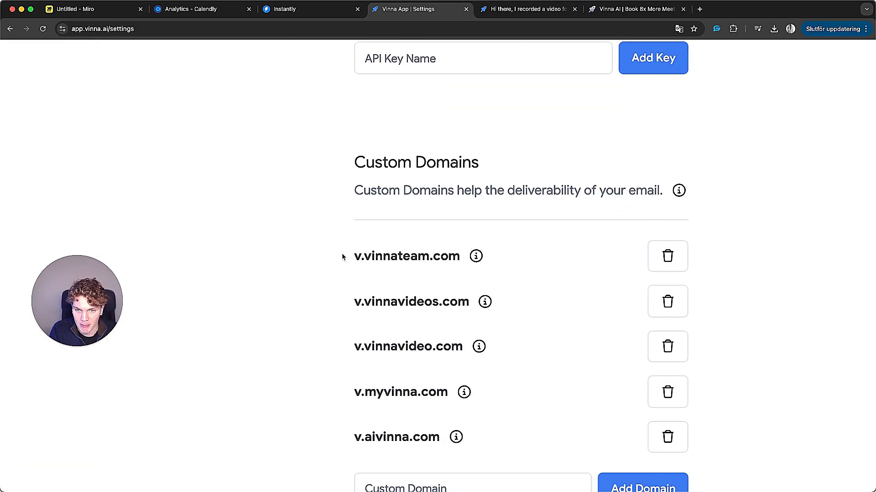
Step: Highlight the v.vinnateam.com and v.vinnavideos.com sending domains
left_click_drag(355, 256, 463, 253)
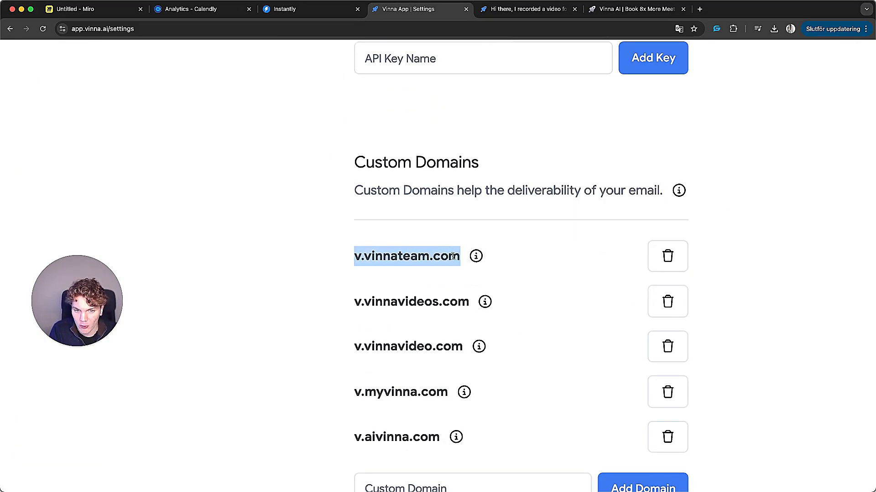
left_click_drag(353, 303, 461, 300)
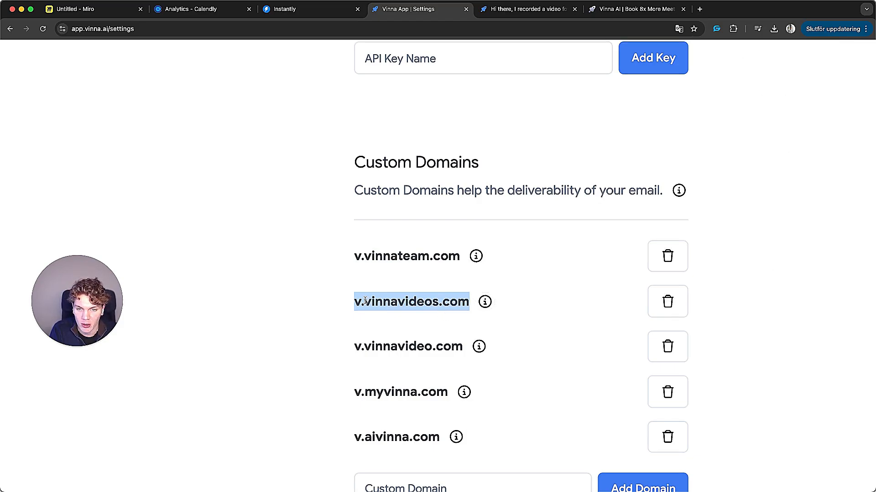
double_click(365, 301)
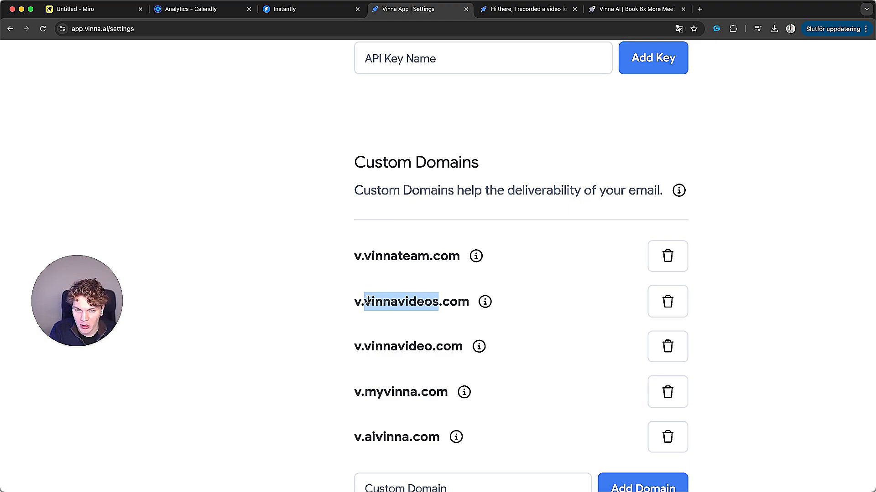
scroll(410, 300, "down", 1)
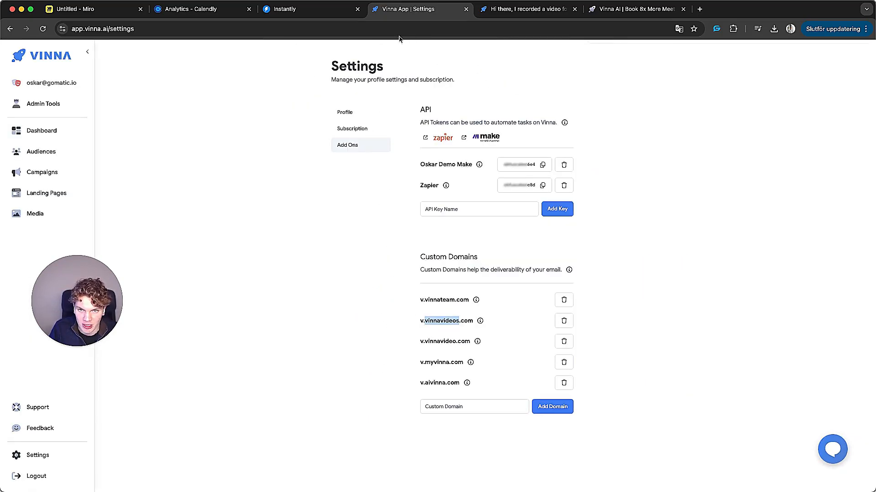
Step: Pen-underline '50 email accounts', '200', 'One' and 'domain' in the sending notes
left_click(75, 9)
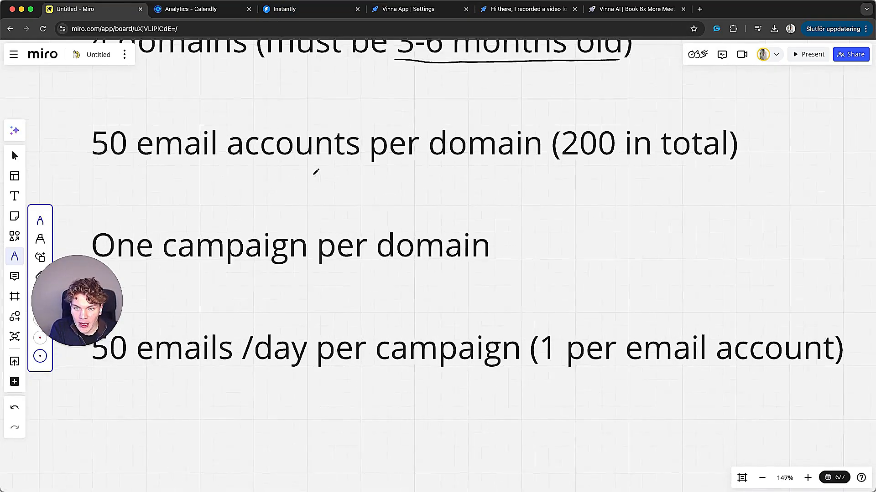
scroll(316, 171, "up", 3)
scroll(315, 172, "up", 2)
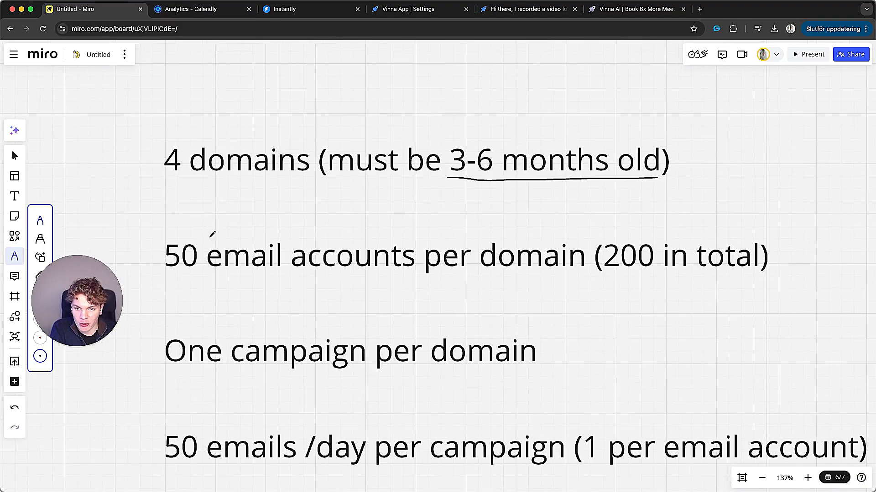
scroll(209, 251, "down", 3)
left_click_drag(185, 193, 424, 192)
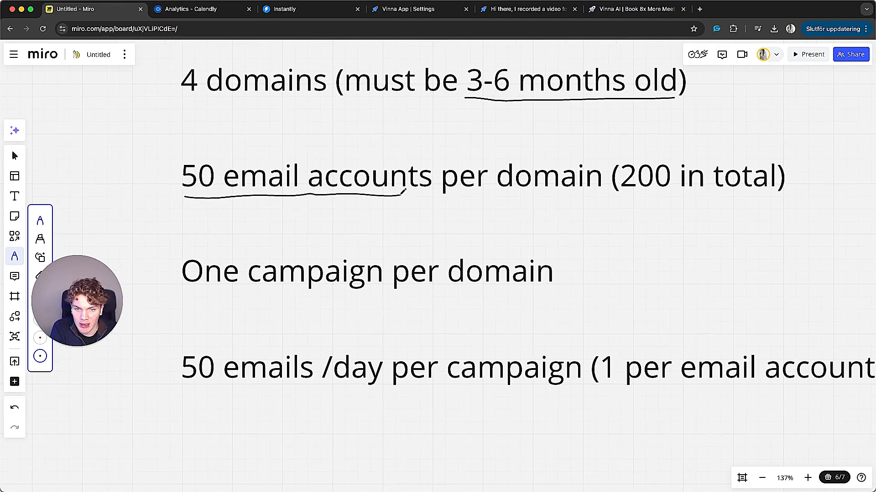
scroll(479, 198, "right", 4)
left_click_drag(514, 204, 560, 200)
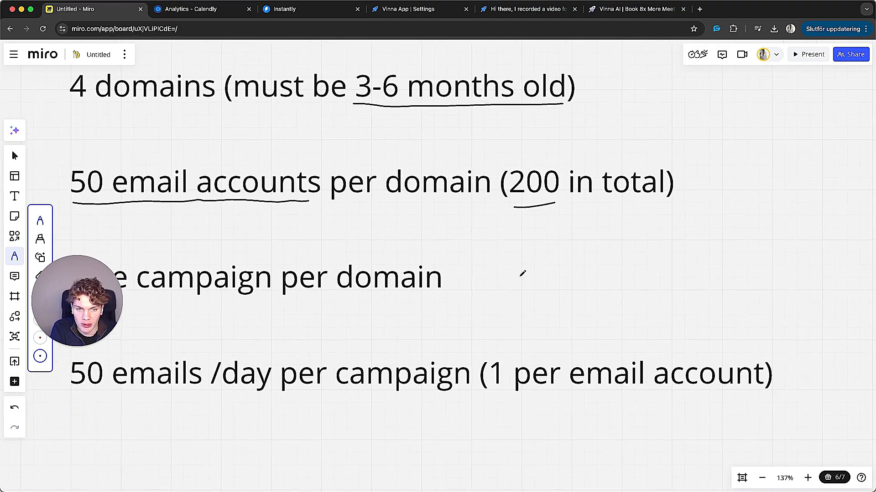
scroll(479, 260, "left", 4)
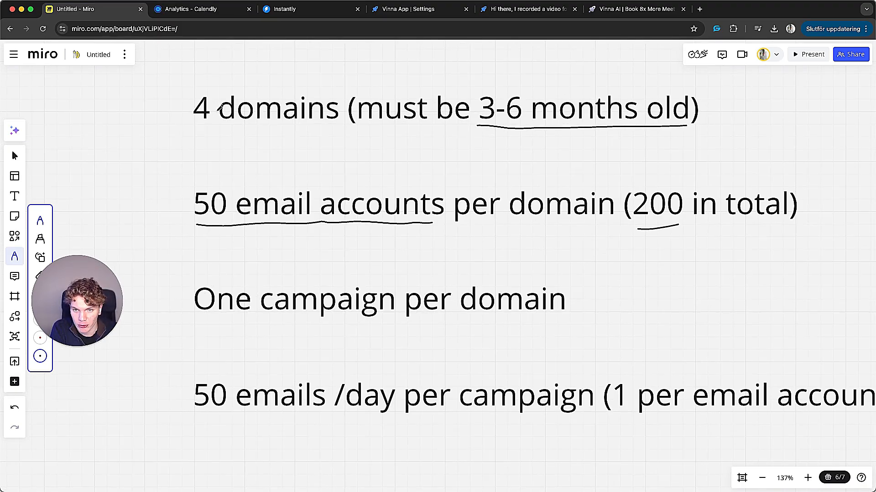
scroll(233, 116, "right", 3)
scroll(687, 236, "left", 4)
scroll(561, 205, "down", 3)
scroll(561, 206, "right", 4)
scroll(356, 242, "right", 3)
left_click_drag(226, 248, 284, 252)
left_click_drag(457, 255, 602, 258)
Step: Show Instantly's campaigns list zoomed in to read each domain's sent and reply figures
left_click(284, 9)
scroll(467, 191, "down", 1)
key("super+plus")
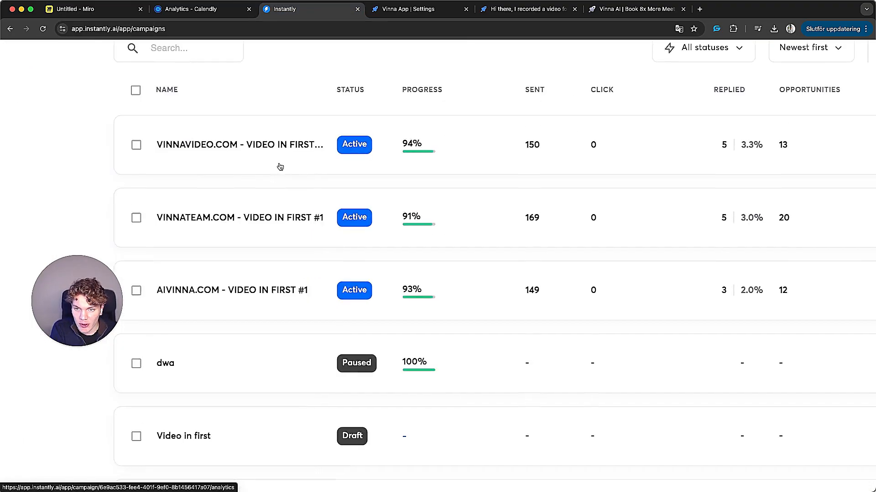
scroll(247, 171, "up", 2)
scroll(206, 170, "up", 1)
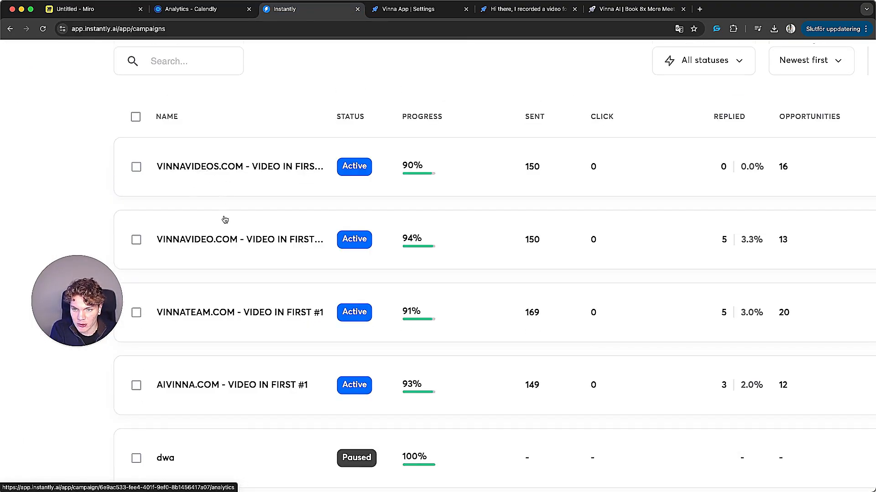
scroll(199, 236, "down", 1)
scroll(192, 294, "down", 1)
scroll(175, 308, "down", 1)
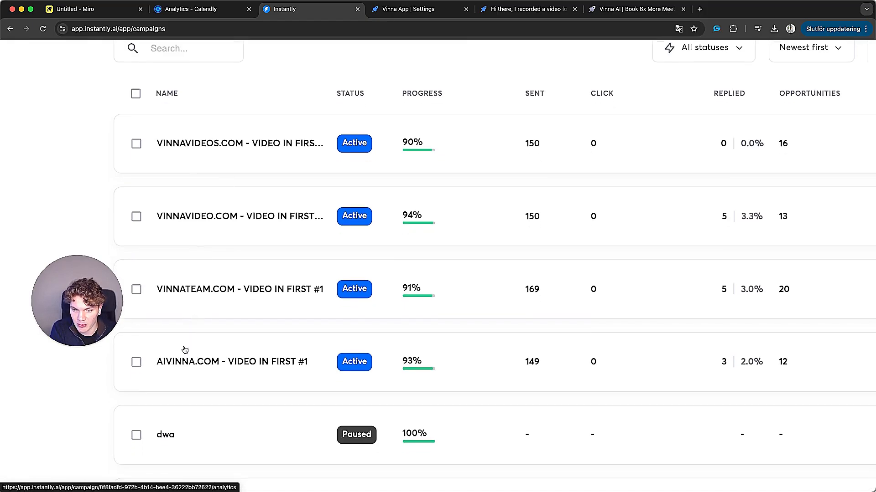
scroll(274, 356, "up", 1)
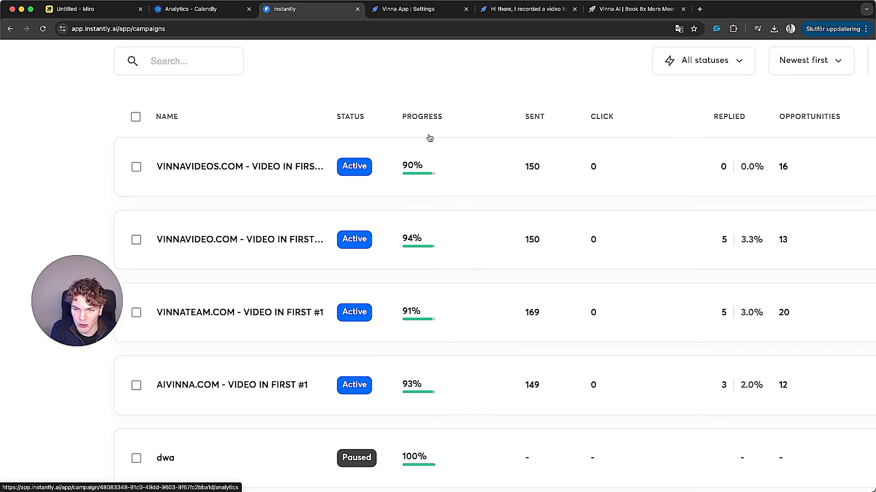
Step: Pen-underline "50 emails /day per campaign" and pan the board onto the campaign stats table
left_click(75, 9)
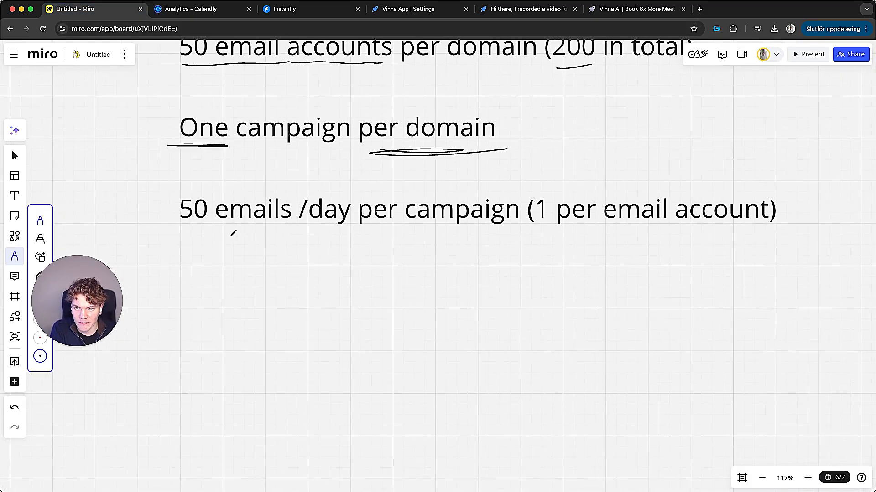
left_click_drag(170, 231, 506, 237)
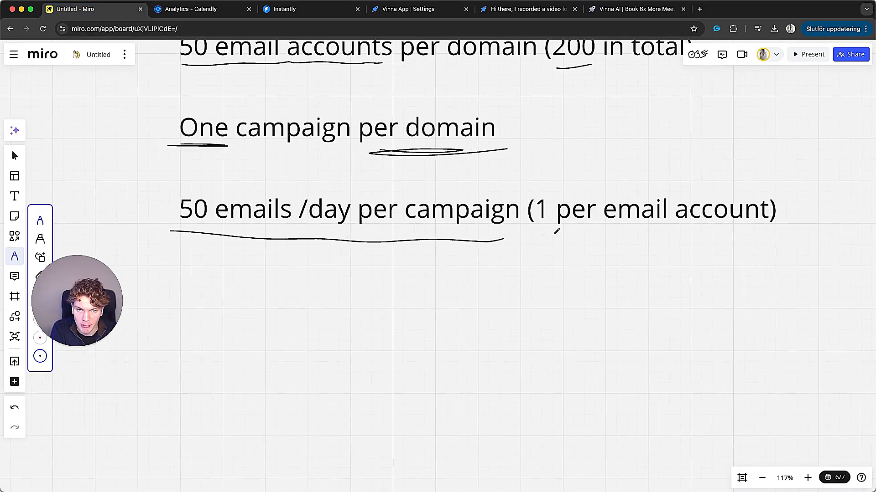
scroll(480, 233, "up", 3)
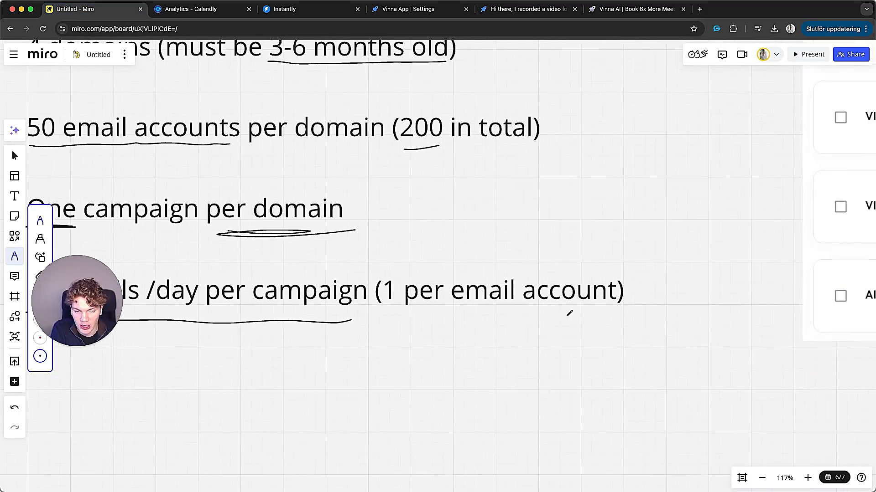
scroll(569, 312, "down", 3)
scroll(569, 312, "down", 2)
scroll(537, 307, "up", 1)
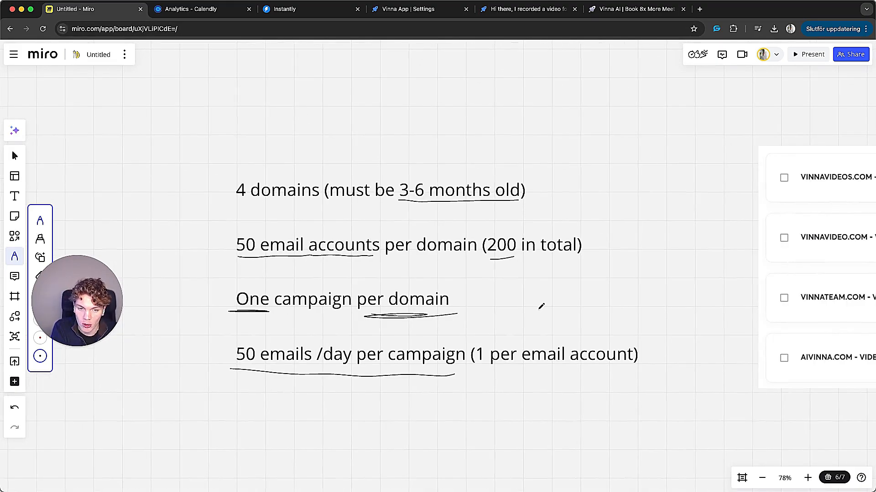
scroll(540, 307, "right", 10)
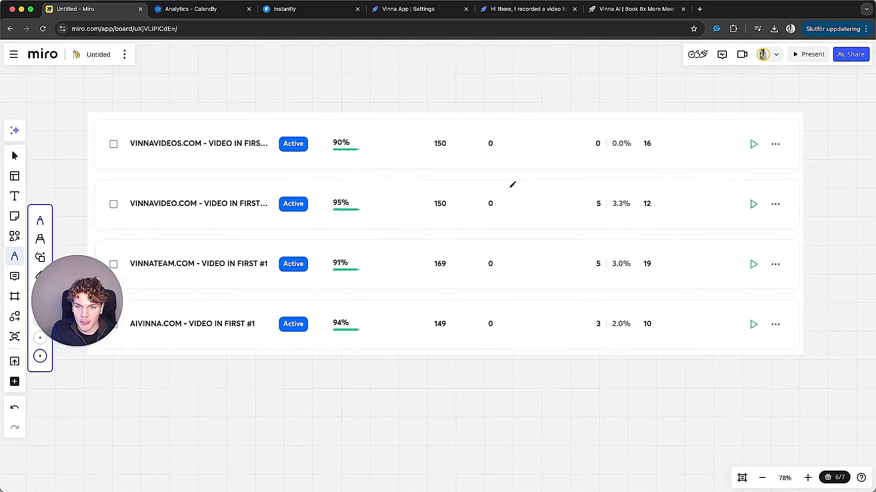
scroll(424, 234, "down", 2)
mouse_move(383, 205)
left_mouse_down()
mouse_move(423, 232)
mouse_move(520, 219)
left_mouse_up()
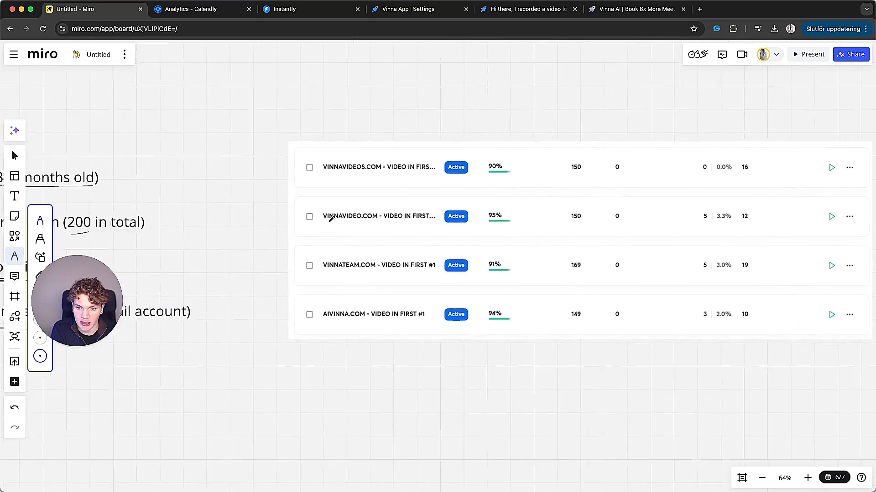
left_click_drag(329, 219, 408, 234)
scroll(373, 236, "up", 3)
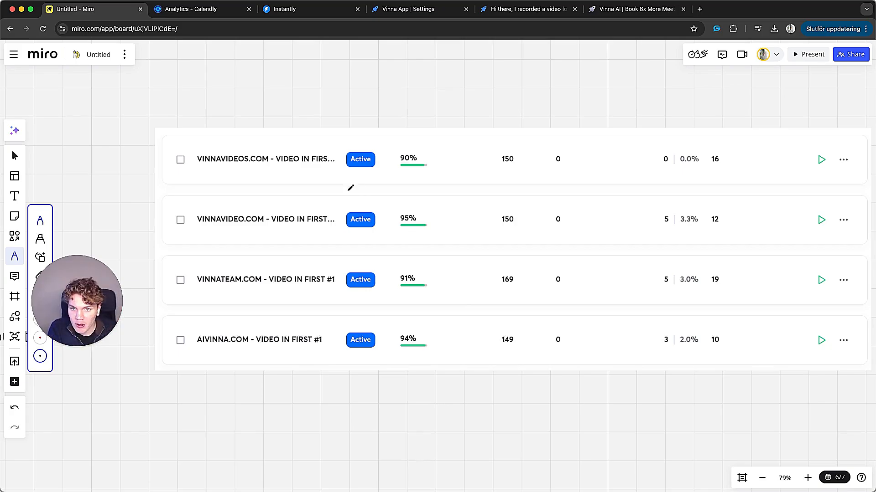
left_click_drag(342, 199, 445, 229)
Step: In Vinna Settings, select the custom sending domain v.vinnateam.com
left_click(407, 9)
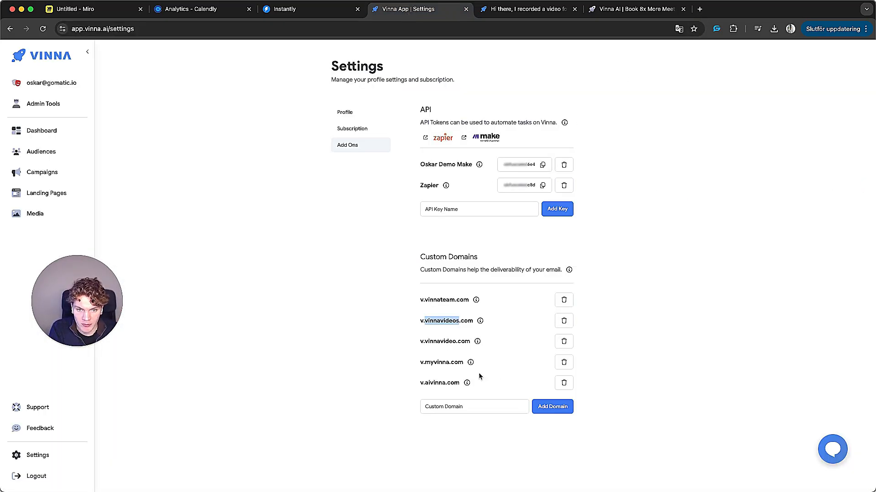
scroll(458, 322, "up", 5, "ctrl")
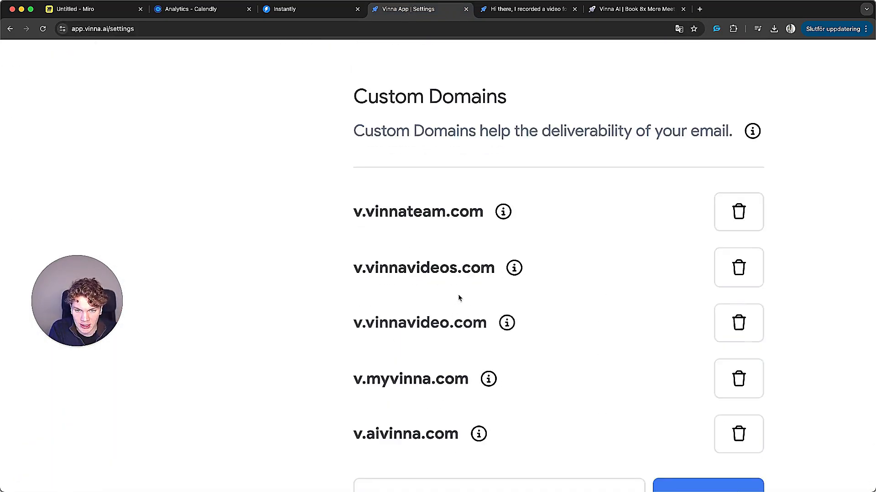
scroll(457, 294, "down", 1)
left_click_drag(339, 206, 488, 206)
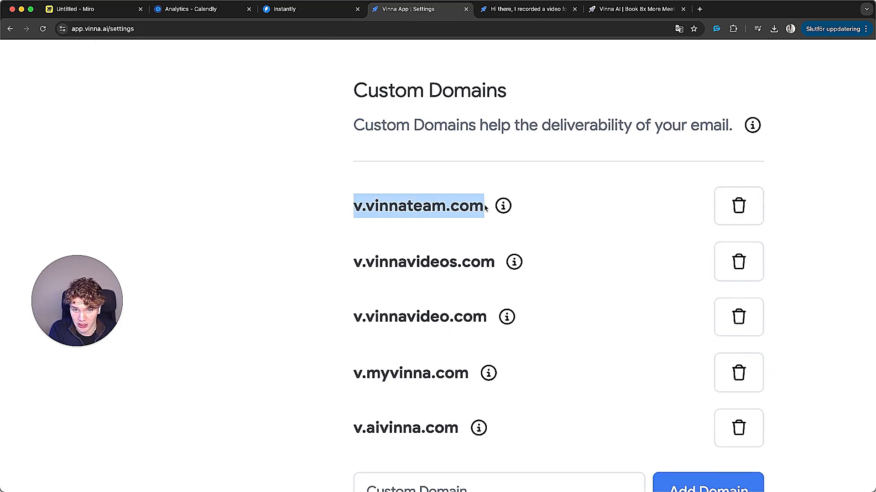
Step: Open the VINNAVIDEOS.COM campaign, expand its 44+ sending accounts under Options, then show Sequences
left_click(307, 9)
left_click(252, 166)
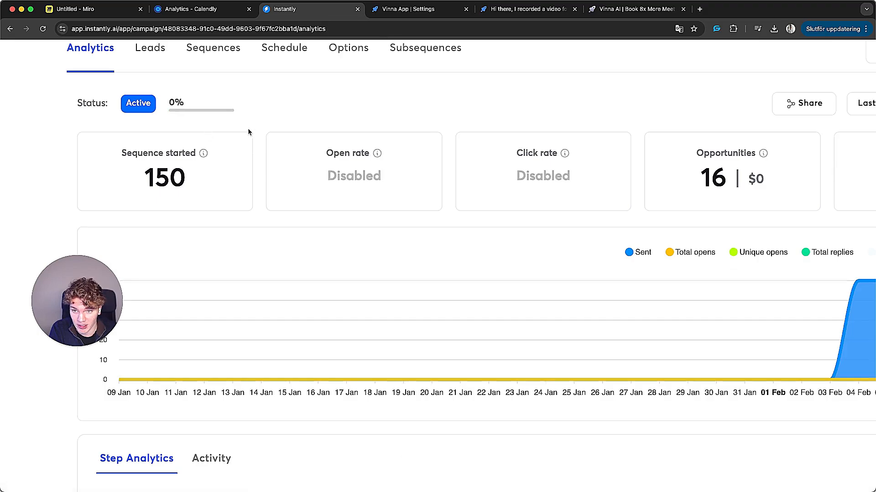
scroll(248, 131, "up", 1)
left_click(349, 66)
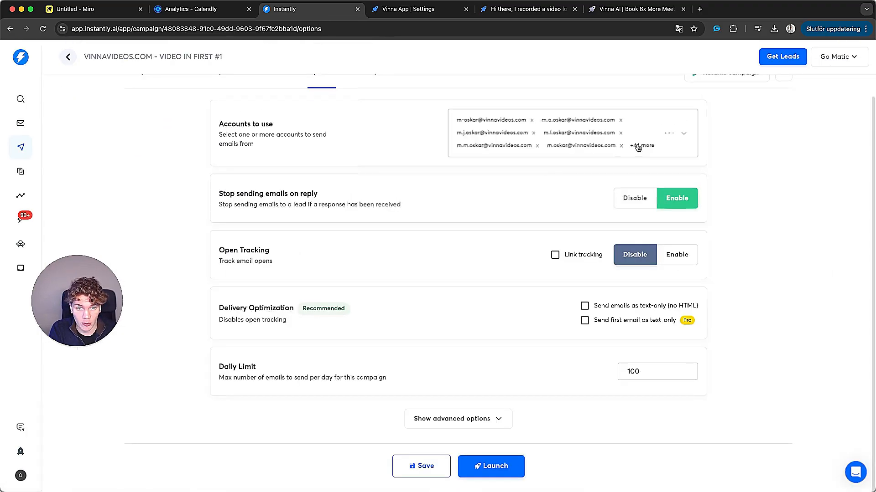
left_click(643, 145)
scroll(537, 201, "down", 2)
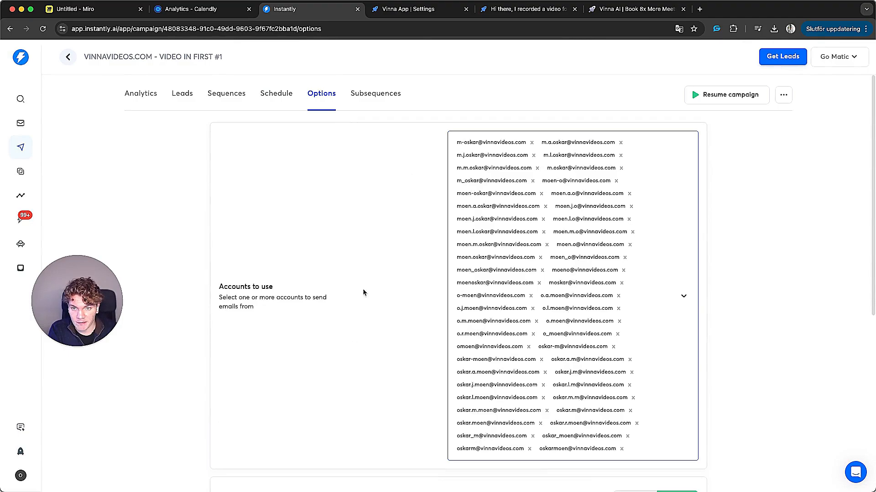
left_click(226, 93)
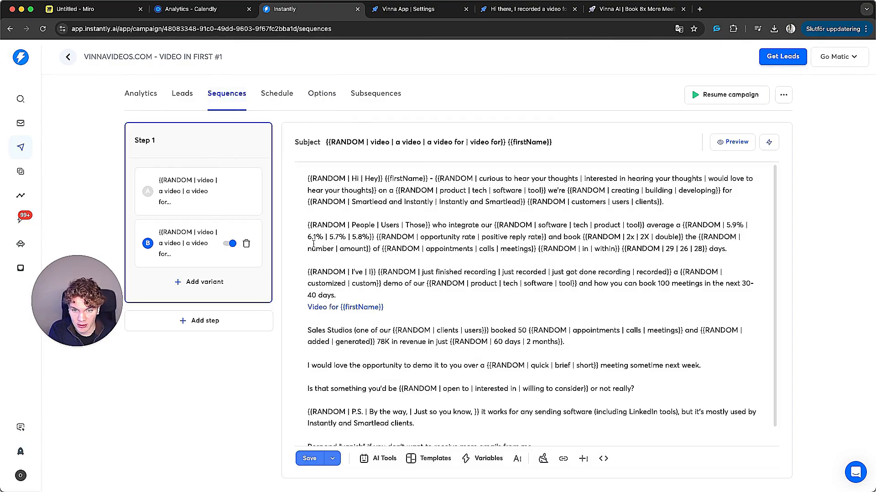
Step: Preview the email, visit its personalized video link in a new tab and close it again
left_click(729, 143)
scroll(478, 274, "down", 3)
right_click(484, 260)
left_click(521, 268)
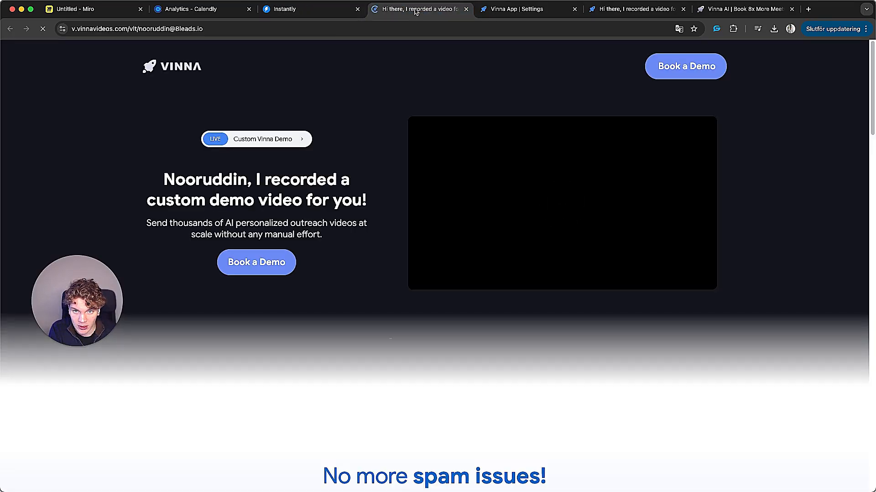
left_click(104, 28)
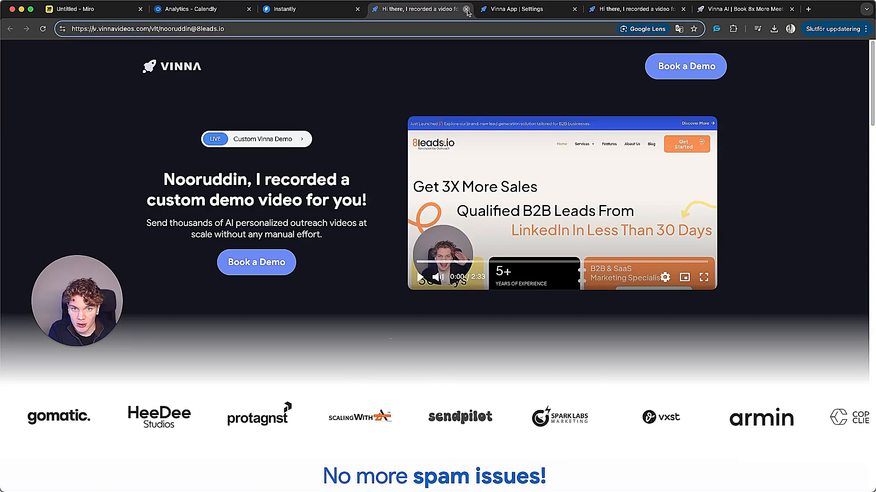
key("super+w")
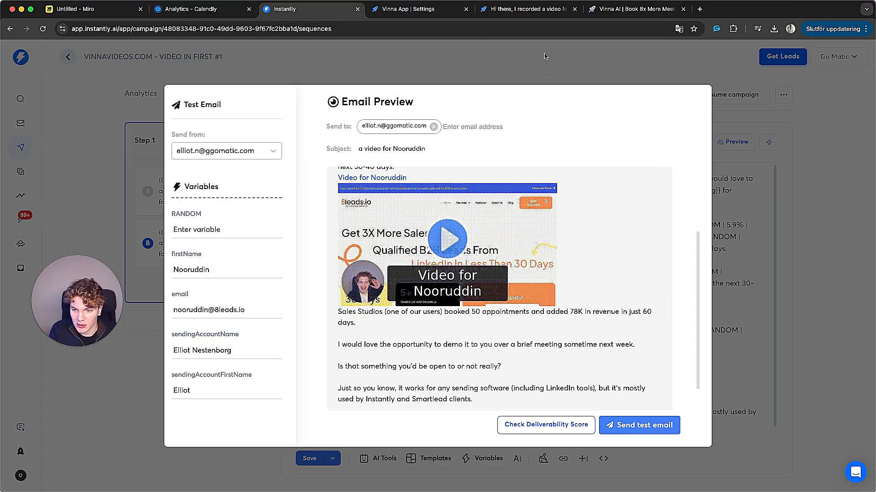
Step: Close the Email Preview and scroll the step 1 email body down slightly
left_click(544, 57)
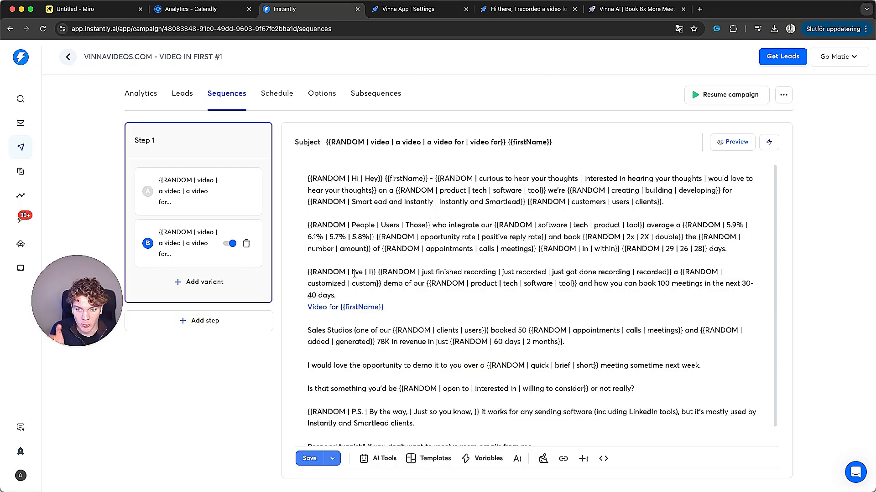
scroll(542, 277, "down", 1)
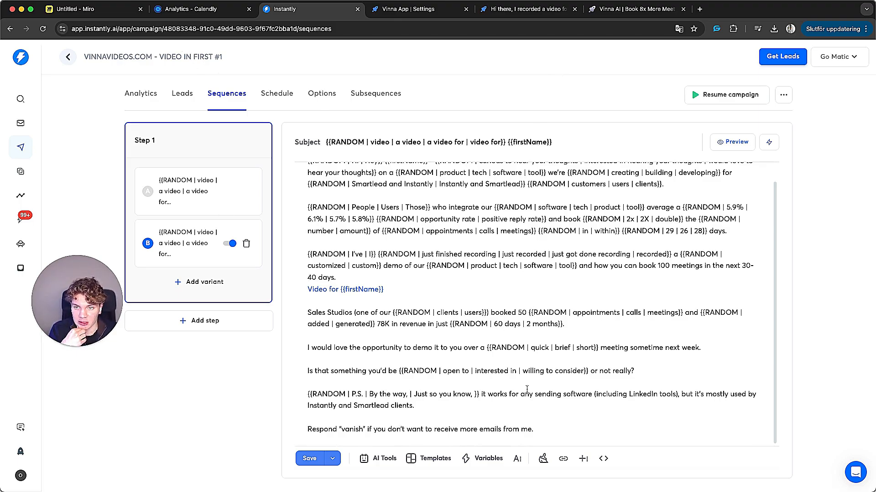
left_click_drag(90, 301, 92, 404)
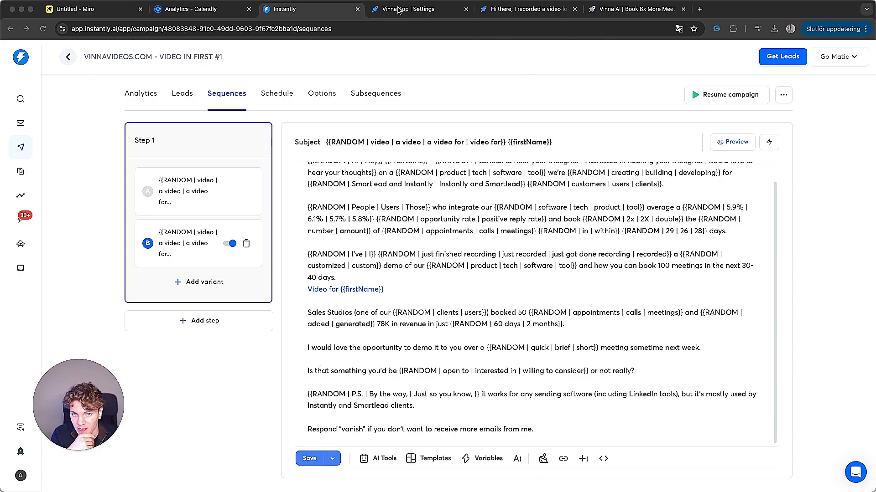
Step: On vinna.ai, zoom the page in and out around the three pricing cards
left_click(636, 9)
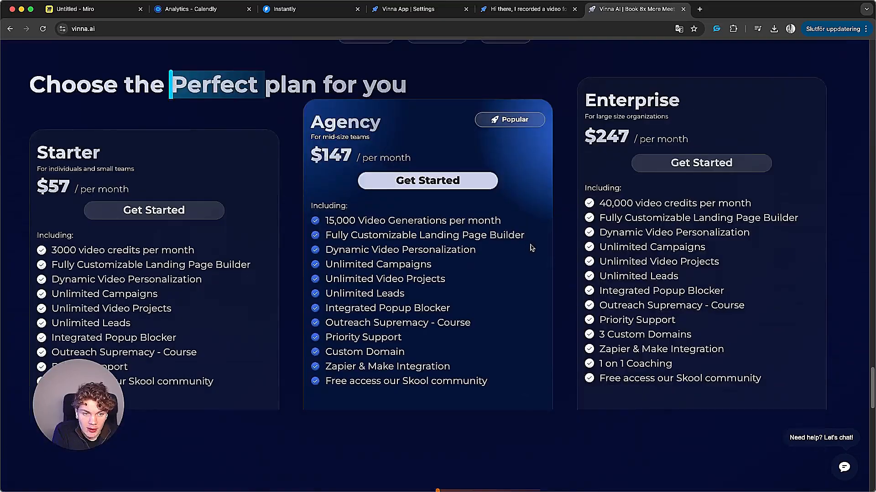
scroll(479, 242, "up", 1)
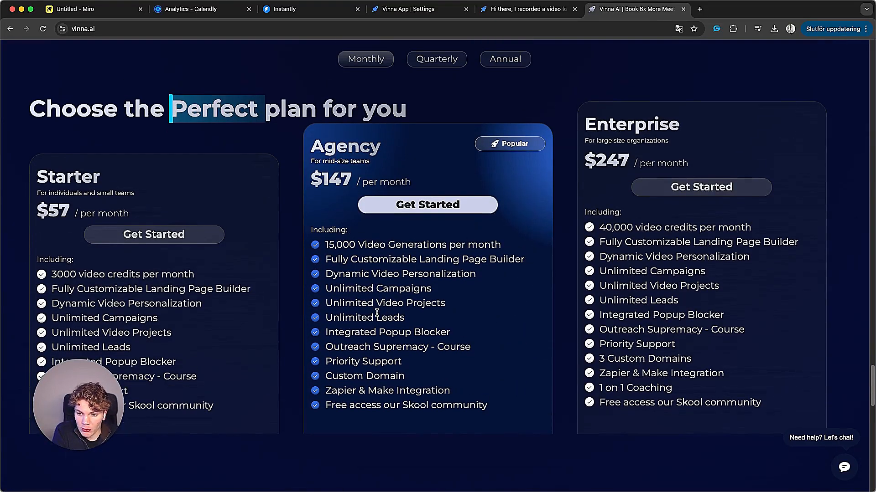
left_click_drag(96, 408, 81, 398)
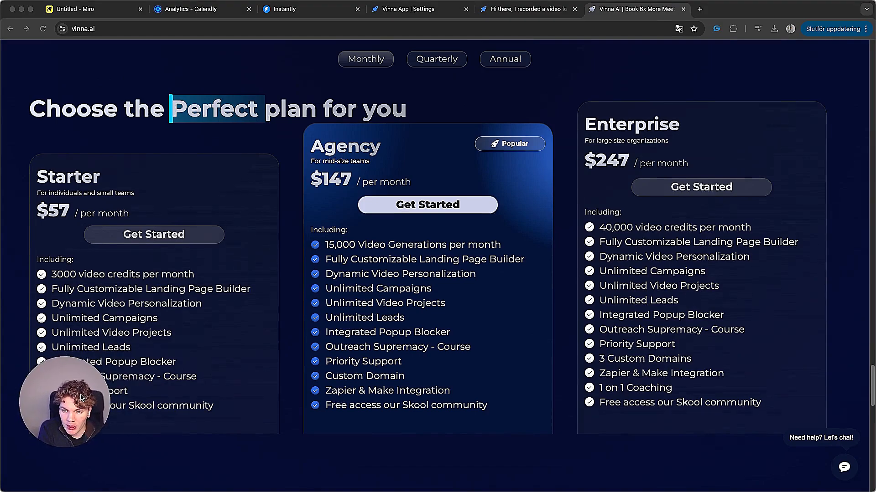
scroll(527, 292, "down", 1)
key("super+plus")
key("super+plus")
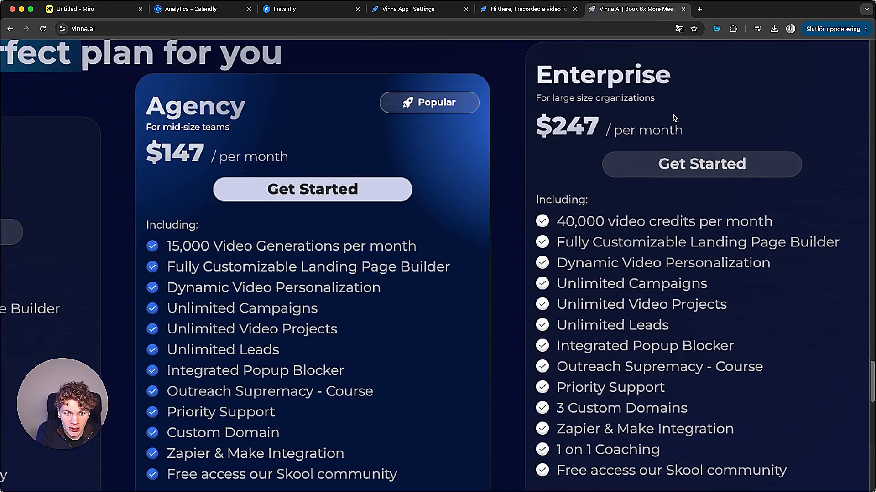
key("super+minus")
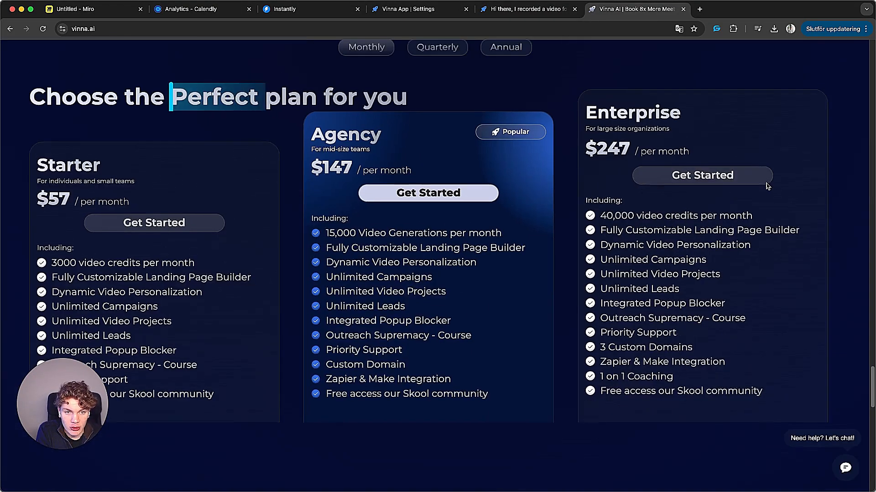
key("super+plus")
key("super+plus")
scroll(813, 174, "down", 3)
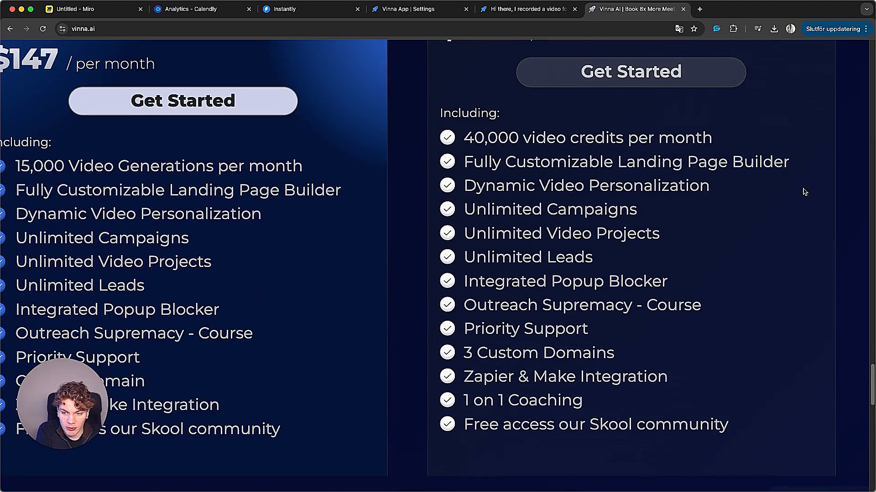
scroll(787, 192, "up", 3)
key("super+minus")
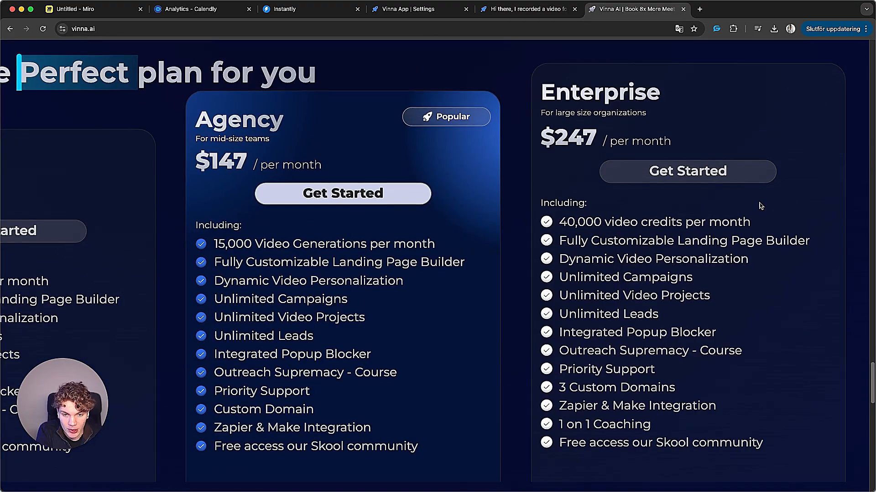
Step: Highlight the Enterprise plan's feature list and its $247 price, fitting all three cards on screen
left_click_drag(773, 452, 553, 221)
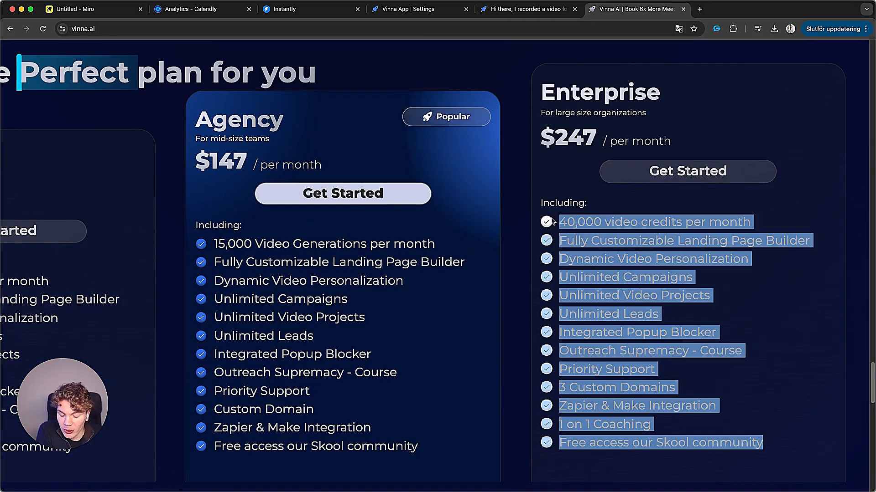
left_click(560, 221)
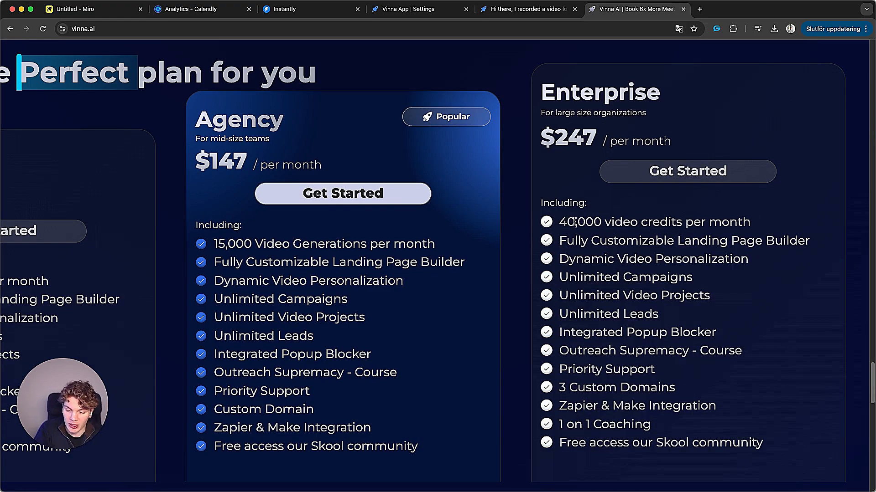
scroll(581, 240, "up", 1)
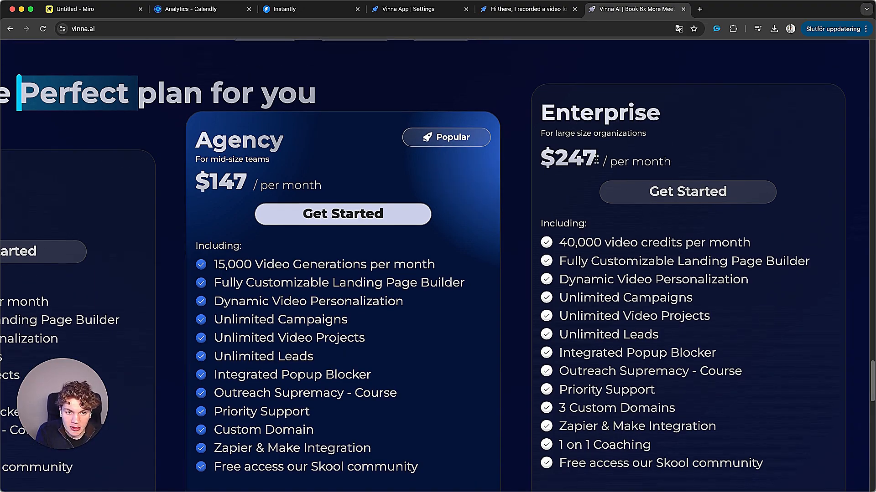
left_click_drag(589, 161, 544, 162)
left_click(689, 169)
scroll(689, 205, "down", 5)
scroll(684, 273, "up", 3)
scroll(681, 293, "up", 1)
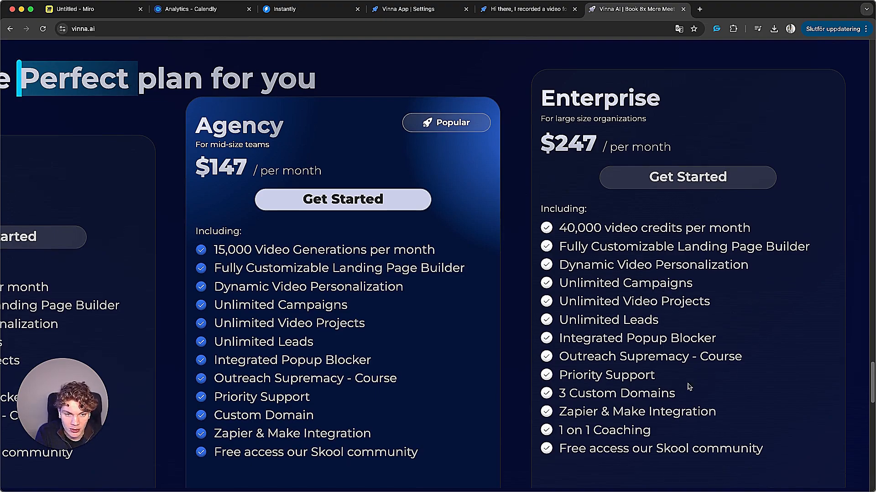
scroll(656, 379, "up", 1)
scroll(655, 312, "down", 1)
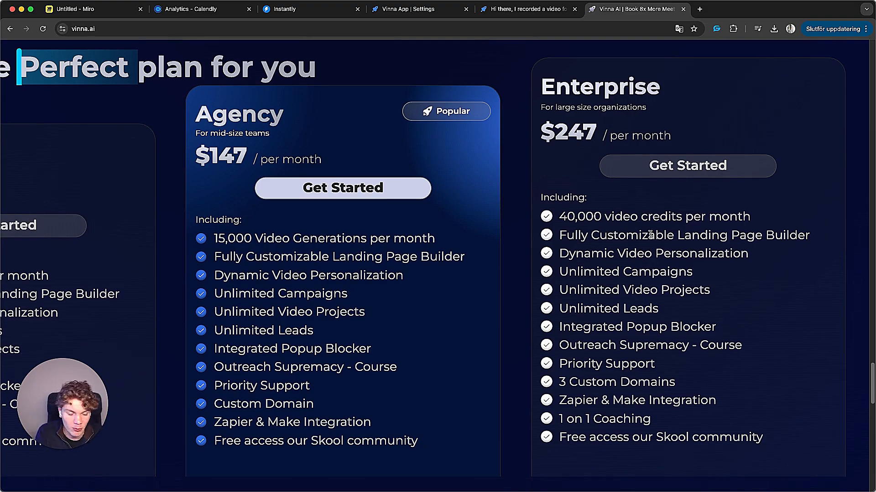
key("super+minus")
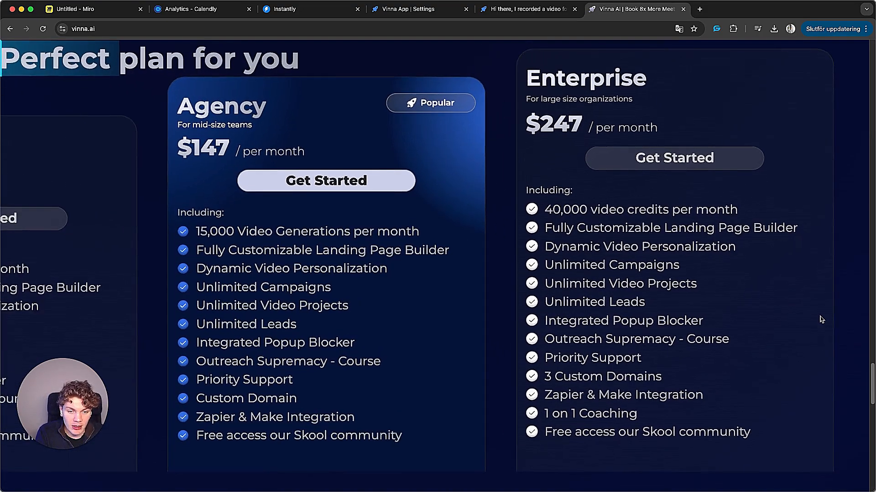
key("super+minus")
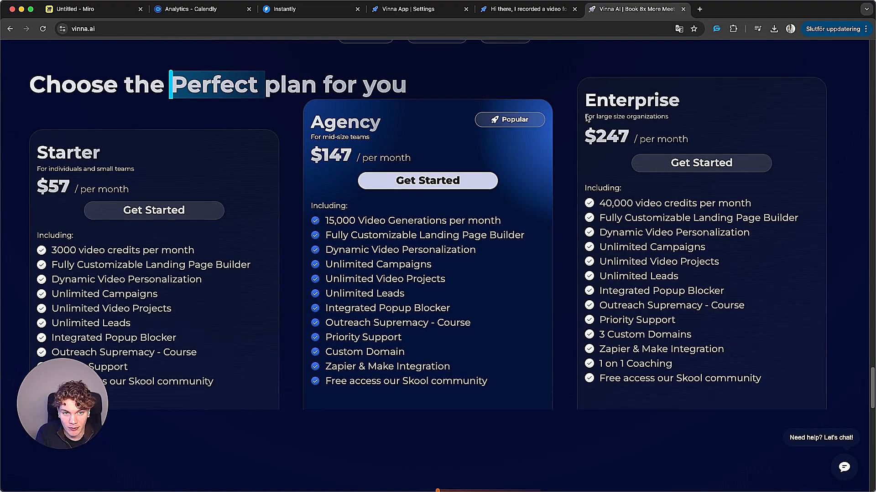
double_click(607, 136)
left_click(648, 241)
scroll(667, 251, "up", 1)
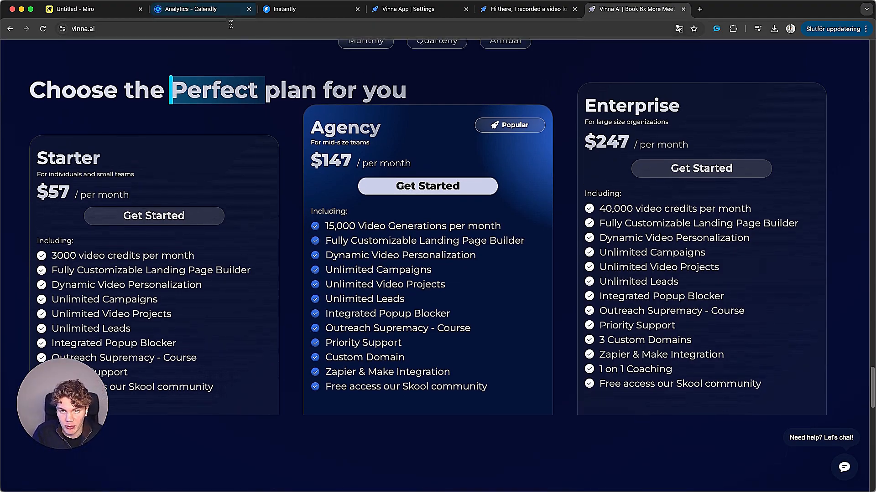
Step: Pan the Miro board across the infrastructure notes, screenshot flow and stats table
left_click(76, 9)
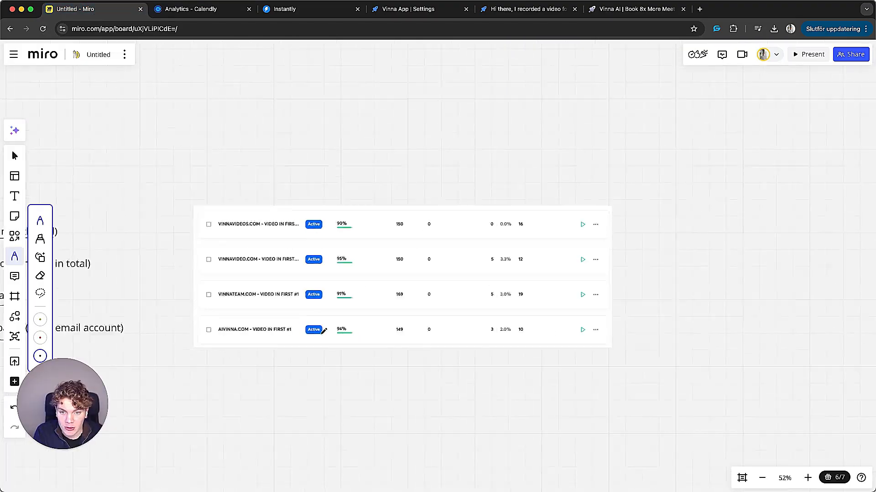
left_click_drag(328, 342, 615, 363)
scroll(616, 364, "down", 3)
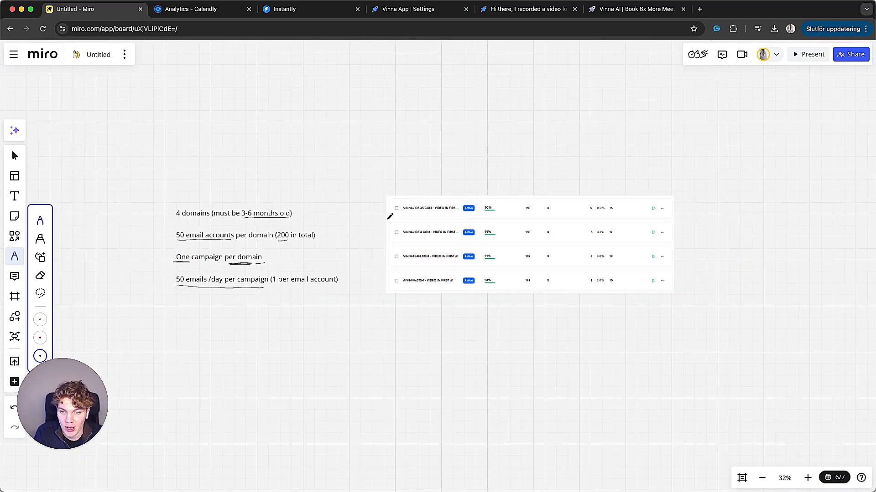
scroll(335, 301, "down", 3)
scroll(335, 301, "down", 2)
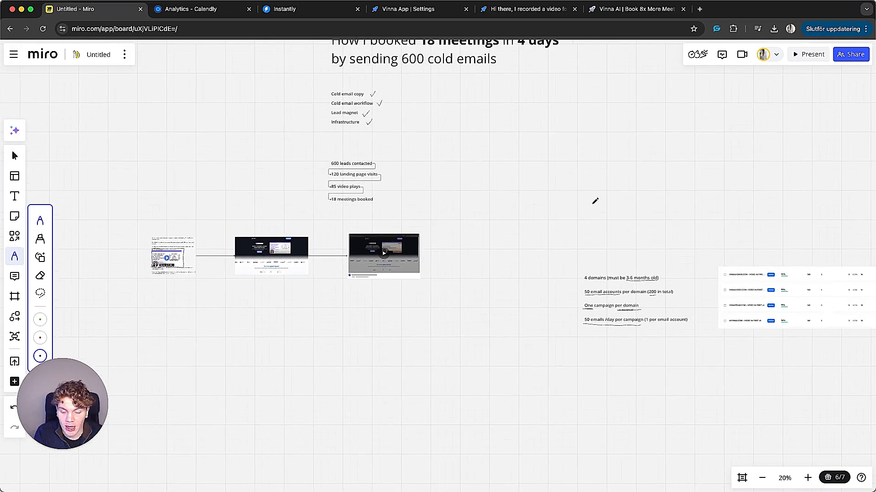
left_click_drag(547, 274, 503, 287)
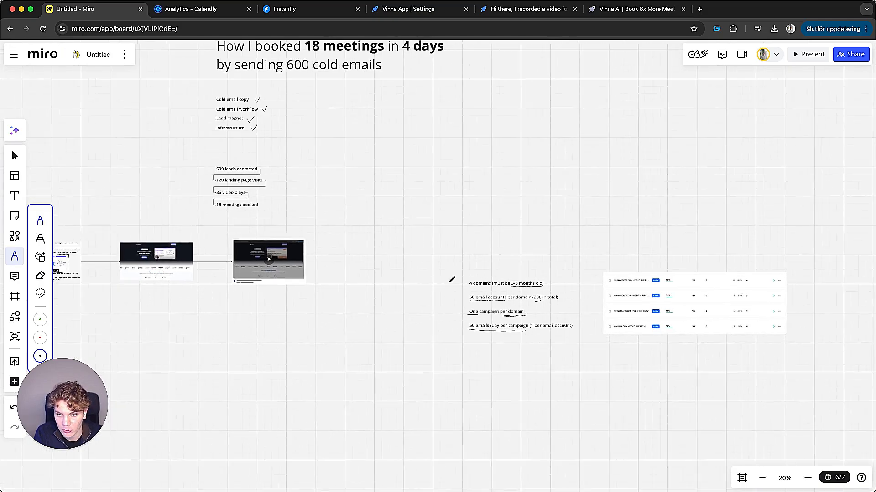
mouse_move(449, 268)
left_mouse_down()
mouse_move(390, 278)
mouse_move(467, 290)
left_mouse_up()
left_click_drag(554, 275, 503, 294)
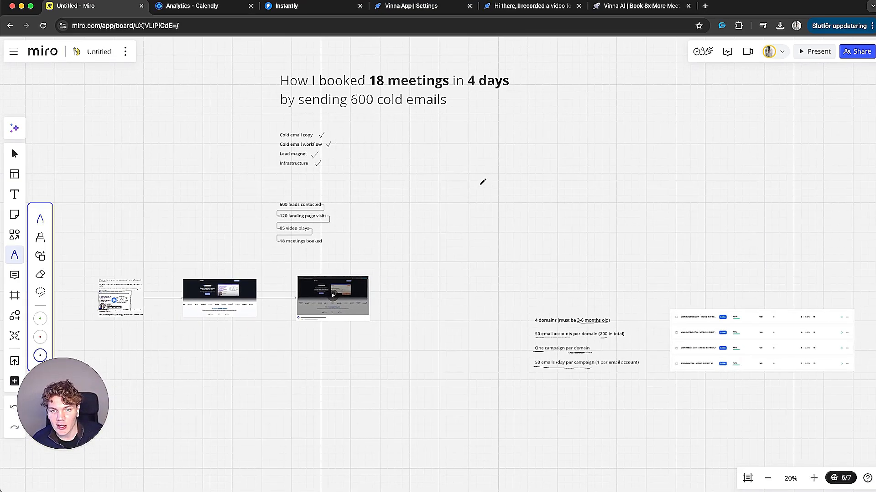
left_click_drag(518, 249, 492, 41)
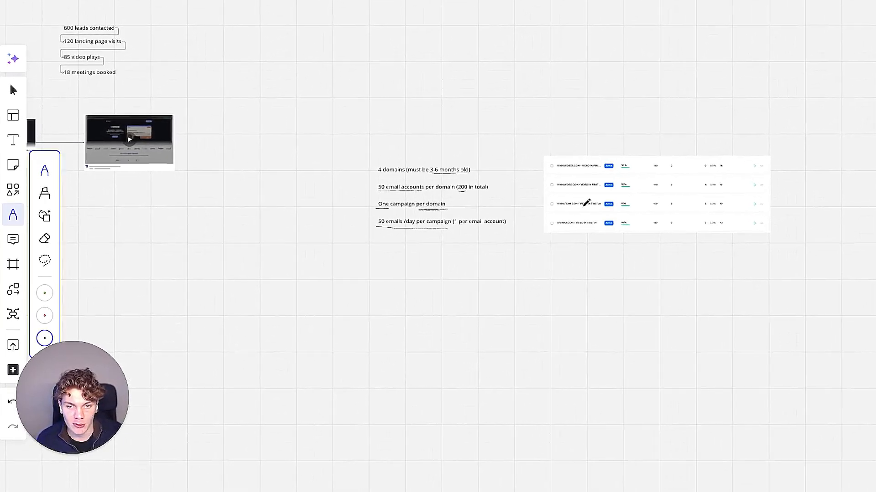
scroll(733, 171, "down", 5)
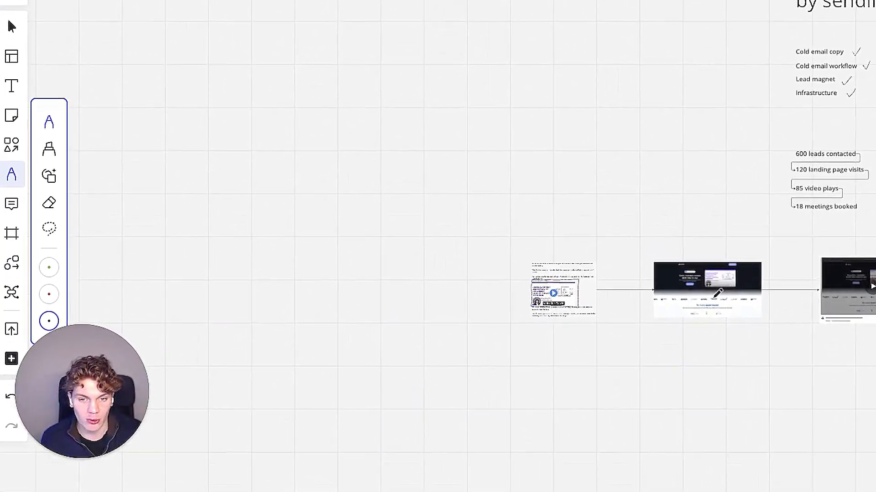